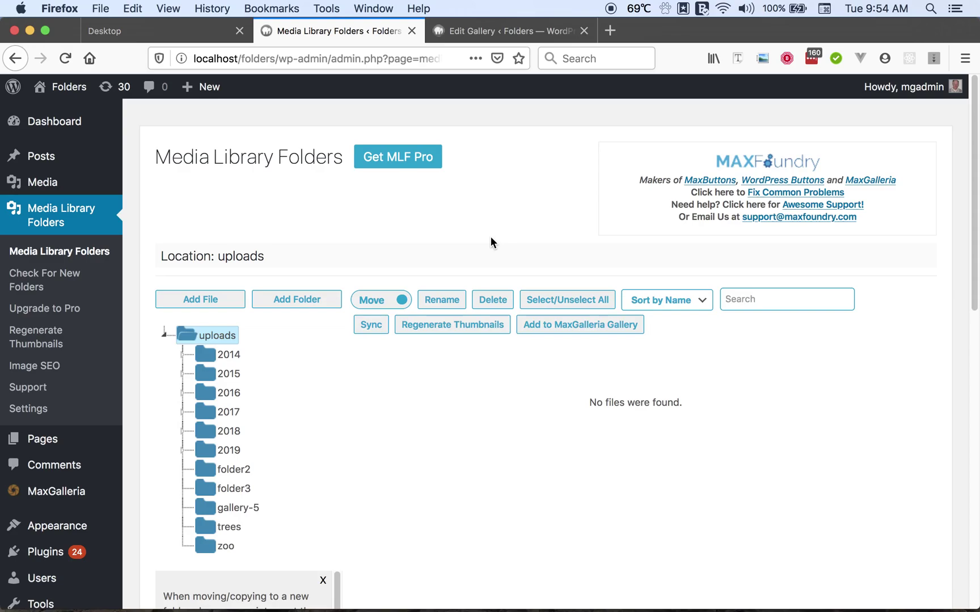
Expand and collapse the 2018 and 2017 folders, then open the zoo folder's animal images
left_click(184, 434)
left_click(185, 434)
left_click(185, 413)
left_click(185, 414)
left_click(227, 550)
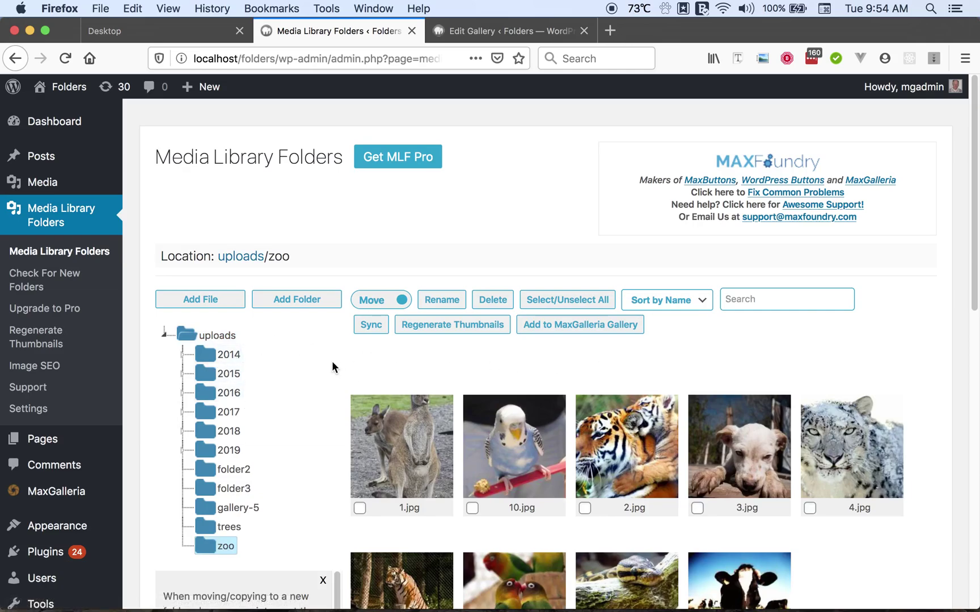
left_click(218, 304)
left_click(274, 305)
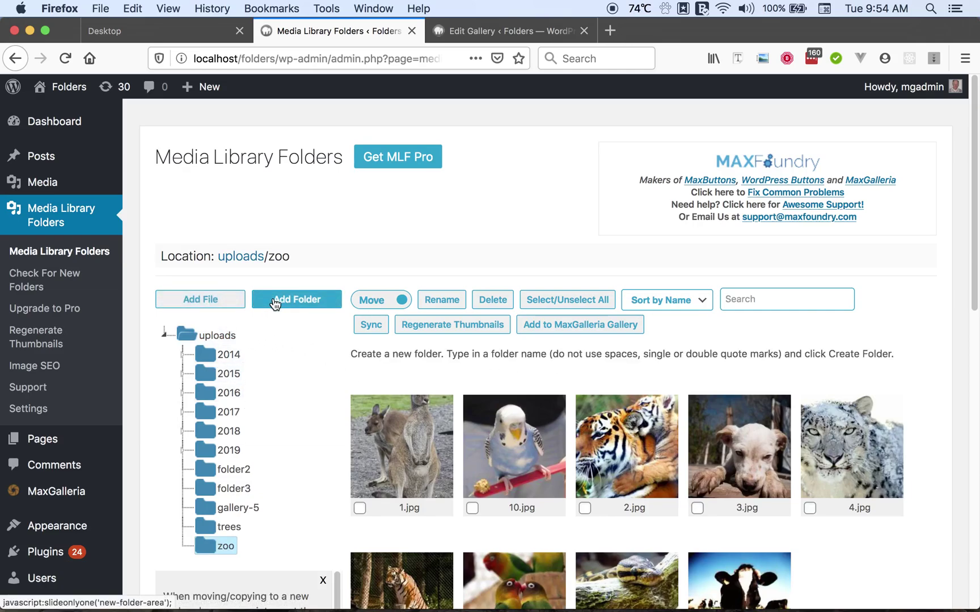
left_click(371, 301)
left_click(429, 304)
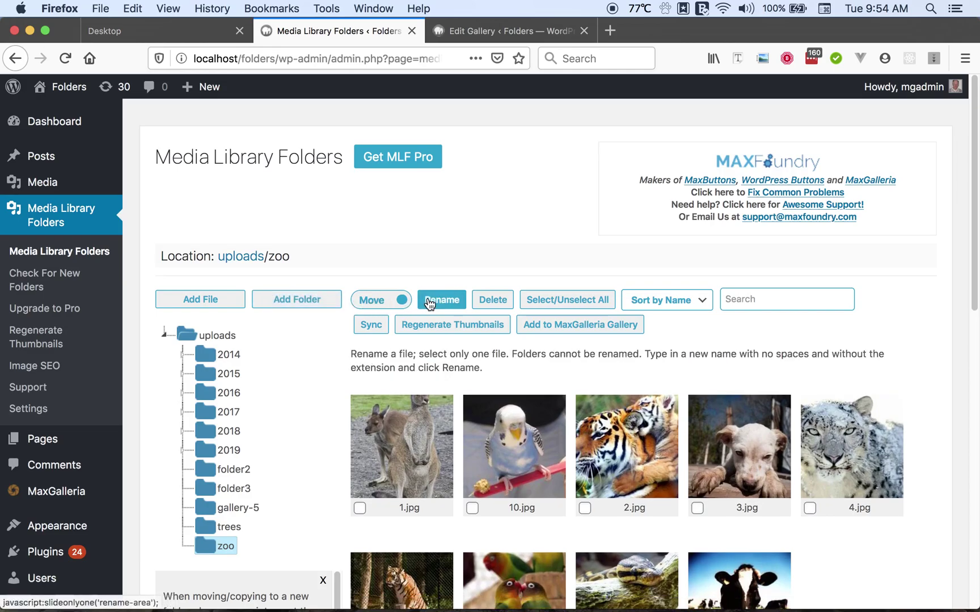
left_click(486, 301)
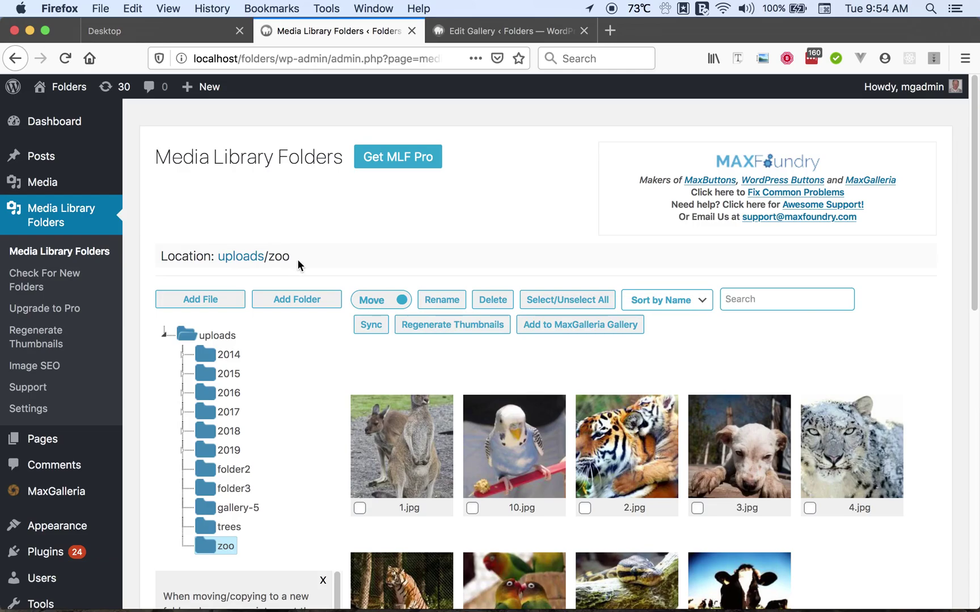
Drag fox.jpg, pengines.jpg, rino.jpg, tucan.jpg and zebra.jpg from Finder into the zoo folder's upload area
left_click(202, 308)
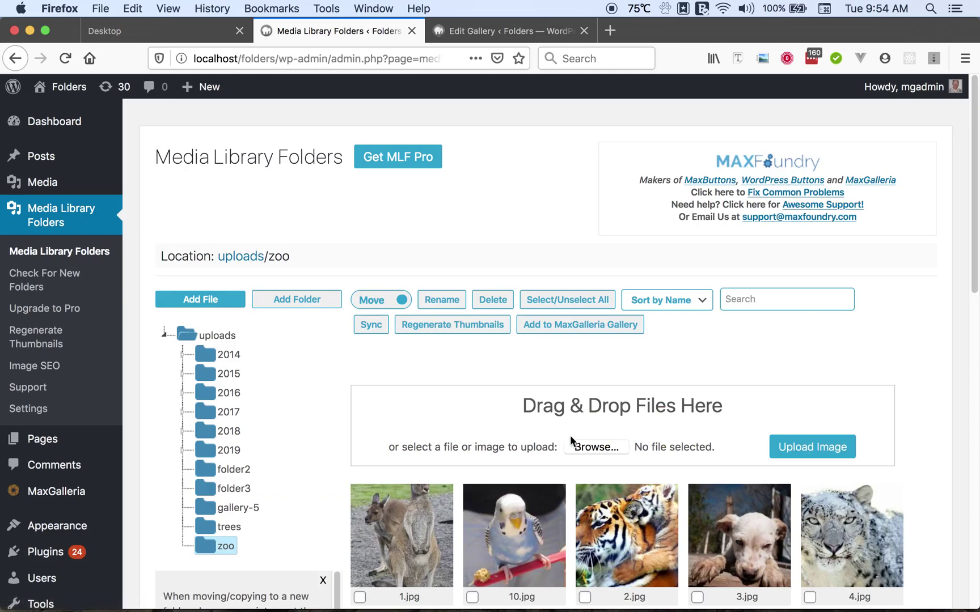
left_click(586, 449)
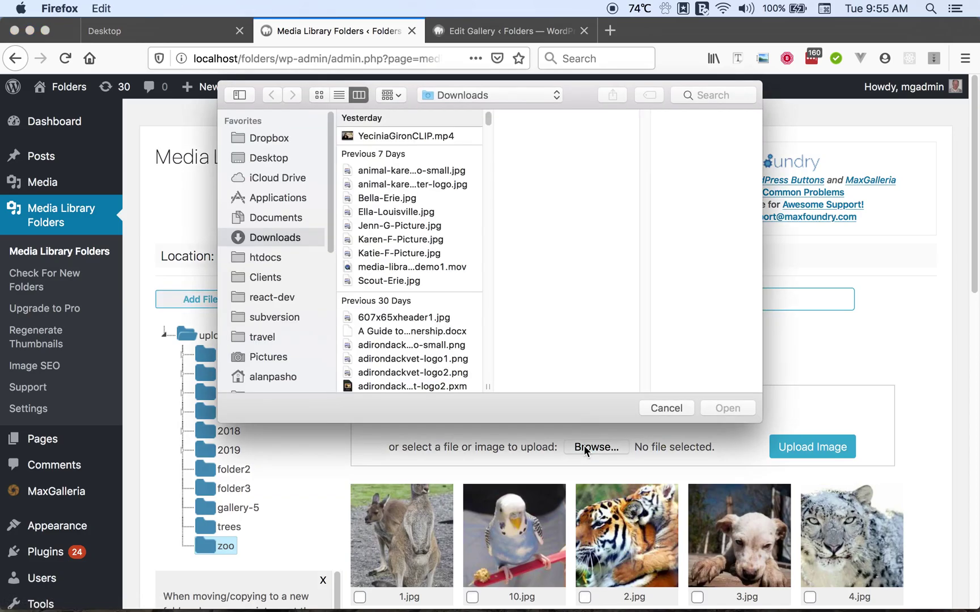
left_click(659, 406)
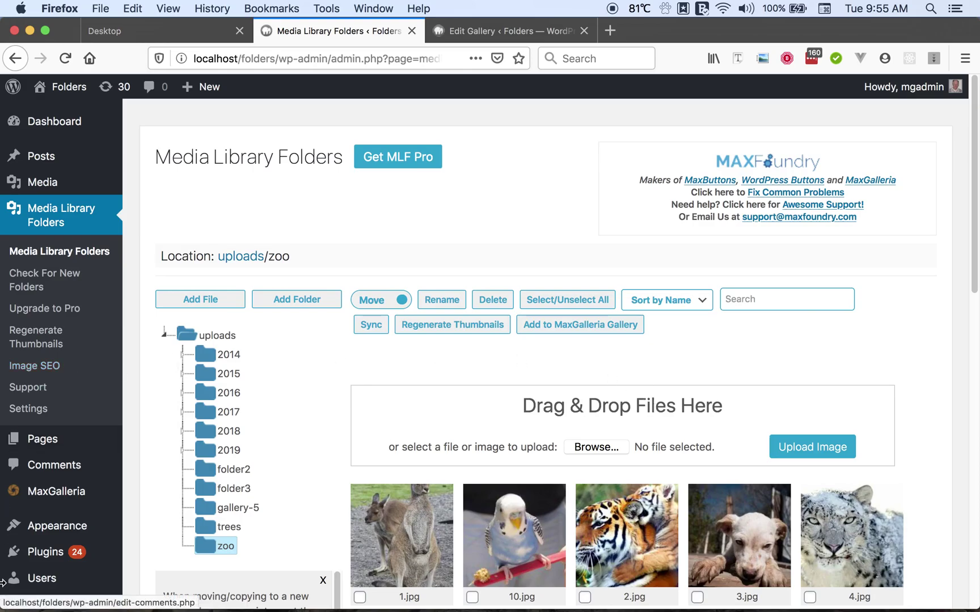
left_click(65, 606)
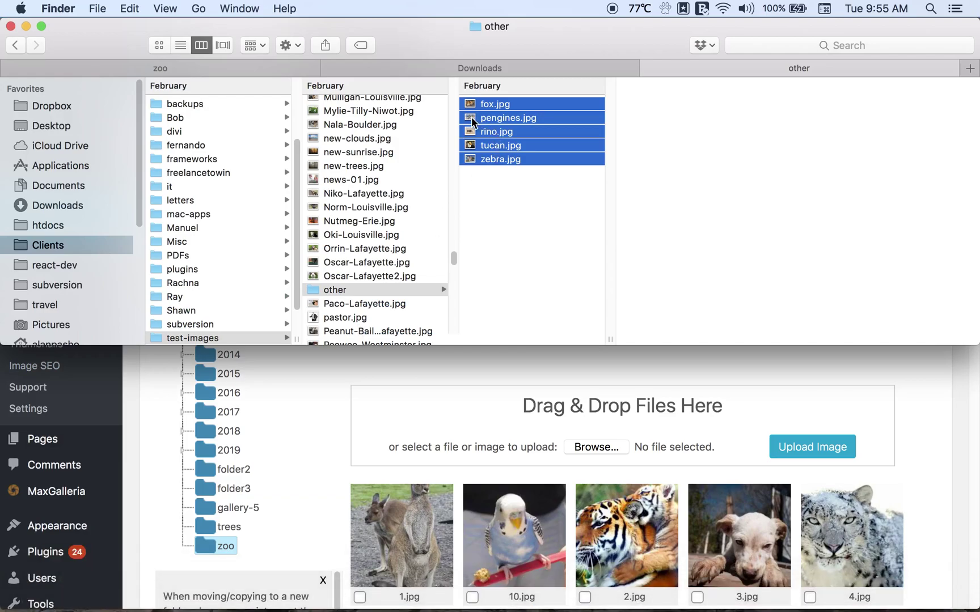
left_click_drag(479, 120, 451, 399)
left_click(474, 367)
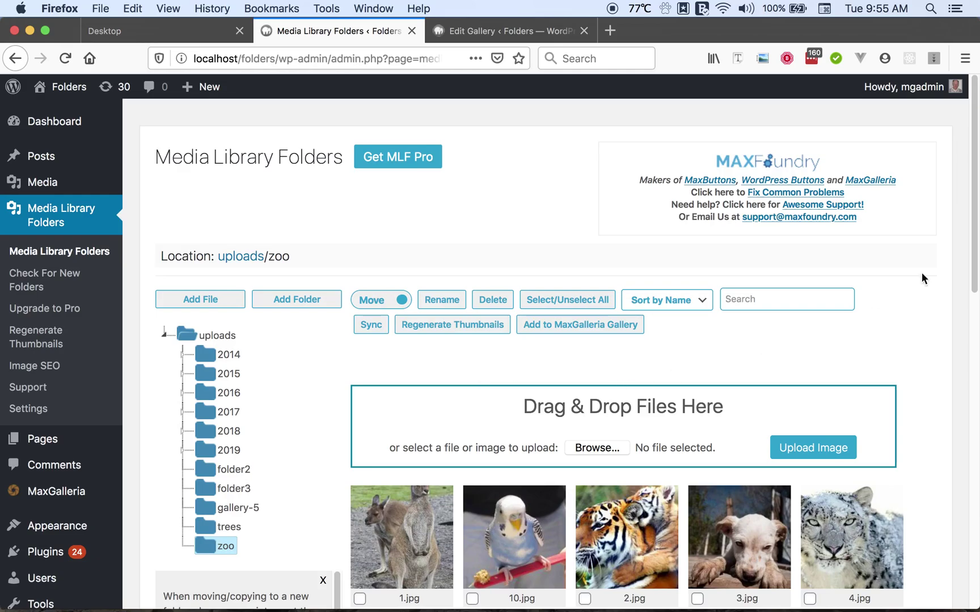
Scroll down the zoo listing to find the five new thumbnails, then back up
left_click_drag(977, 247, 969, 390)
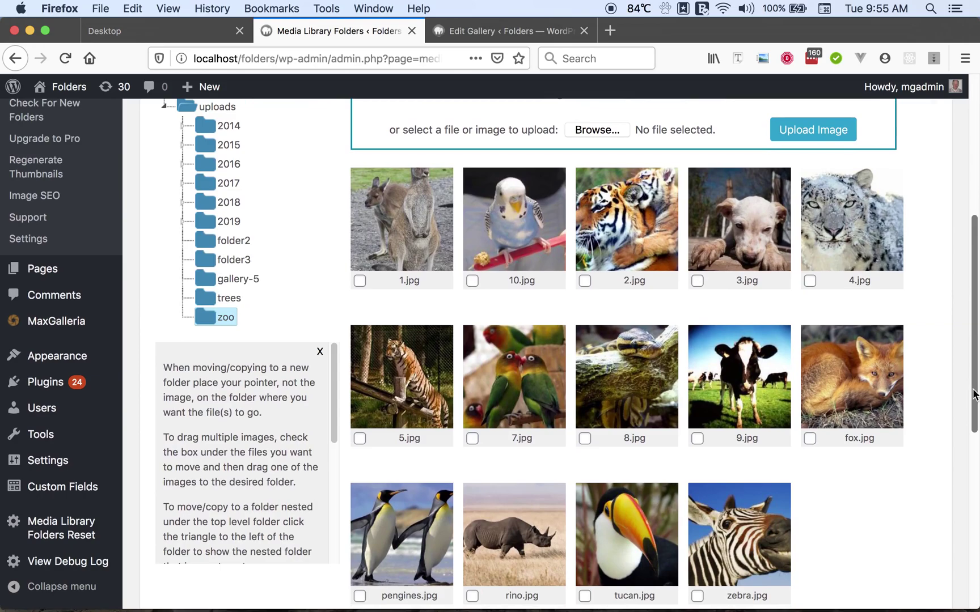
left_click_drag(972, 391, 975, 324)
scroll(976, 323, "up", 1)
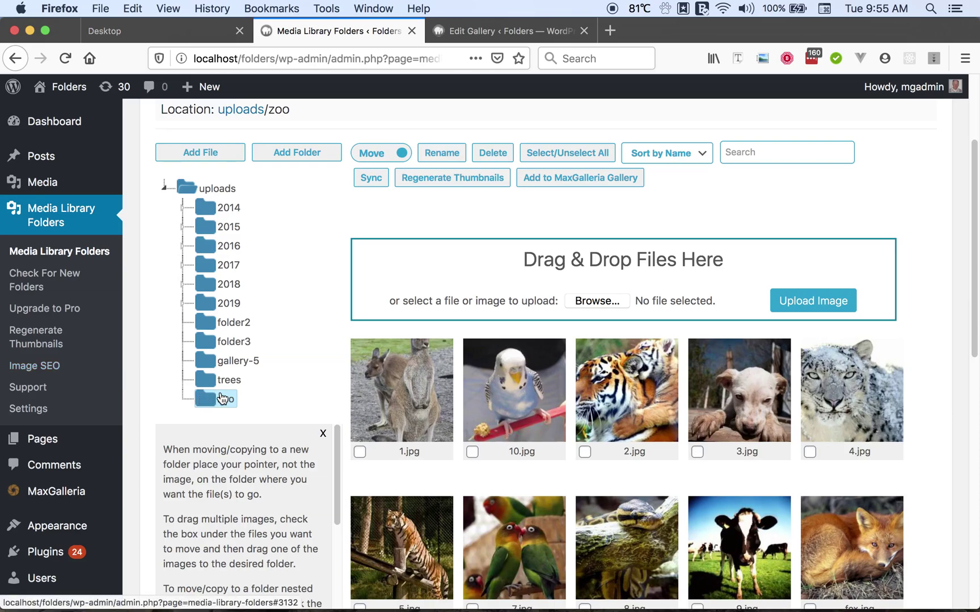
Add a subfolder named 'bird' inside the zoo folder
left_click(299, 162)
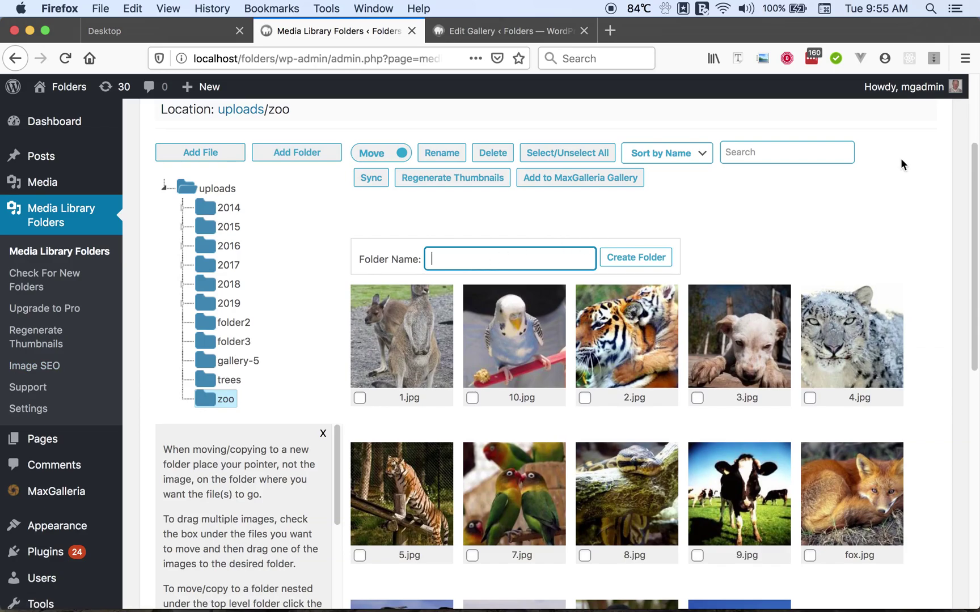
type("birds")
left_click(633, 259)
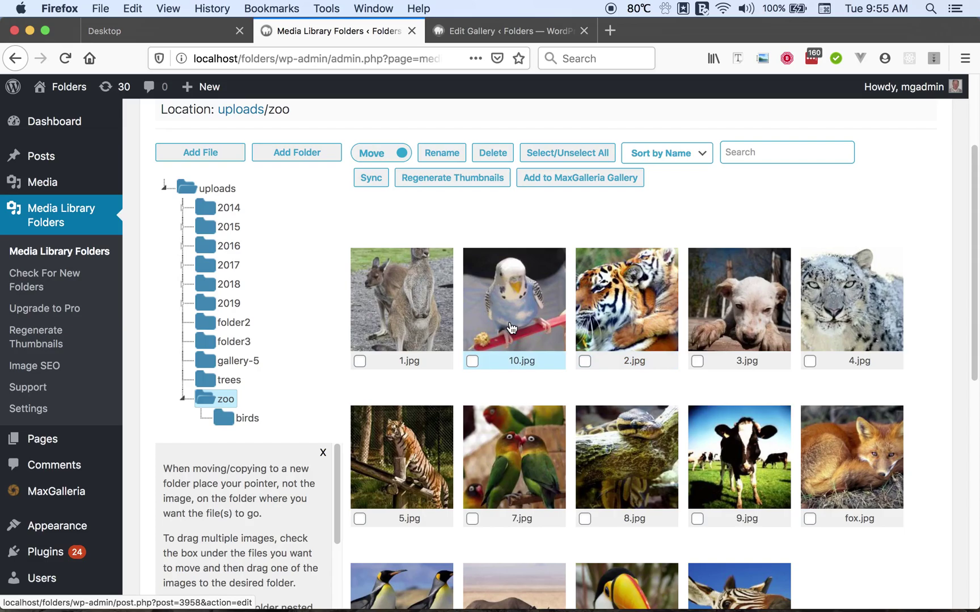
Move 10.jpg, then pengines.jpg, tucan.jpg and 7.jpg, into the birds folder and open it
left_click_drag(511, 328, 254, 426)
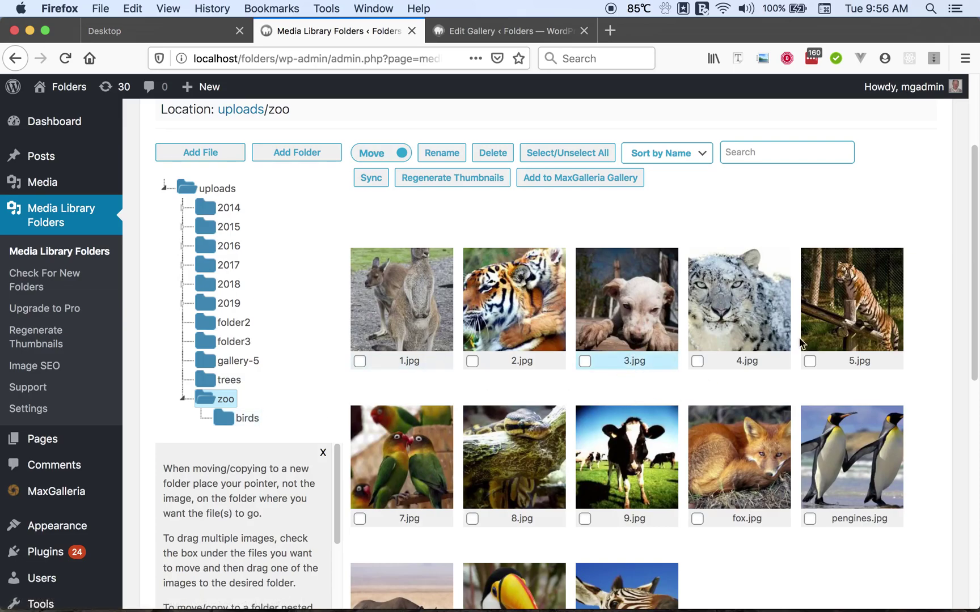
scroll(974, 262, "down", 4)
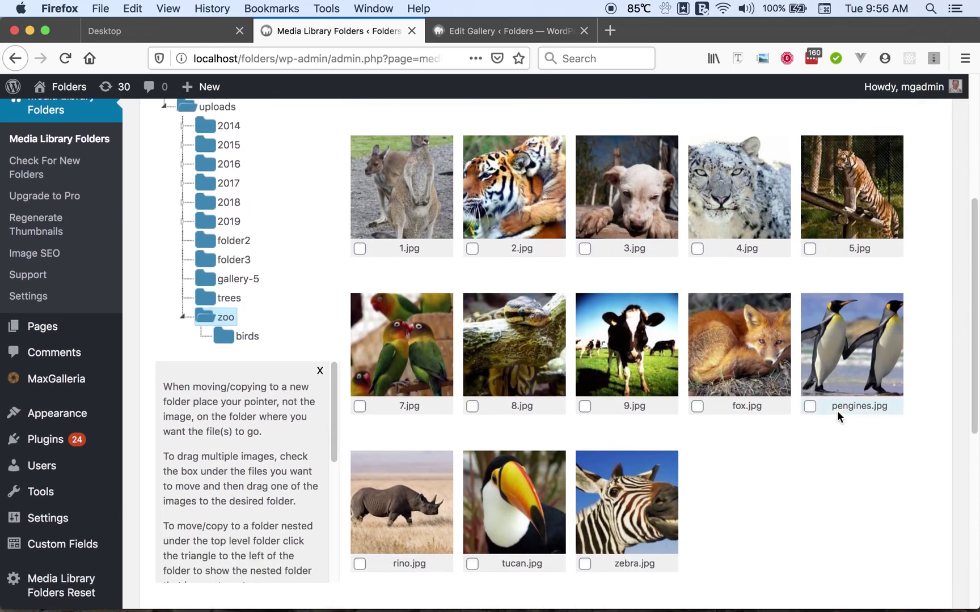
left_click(810, 407)
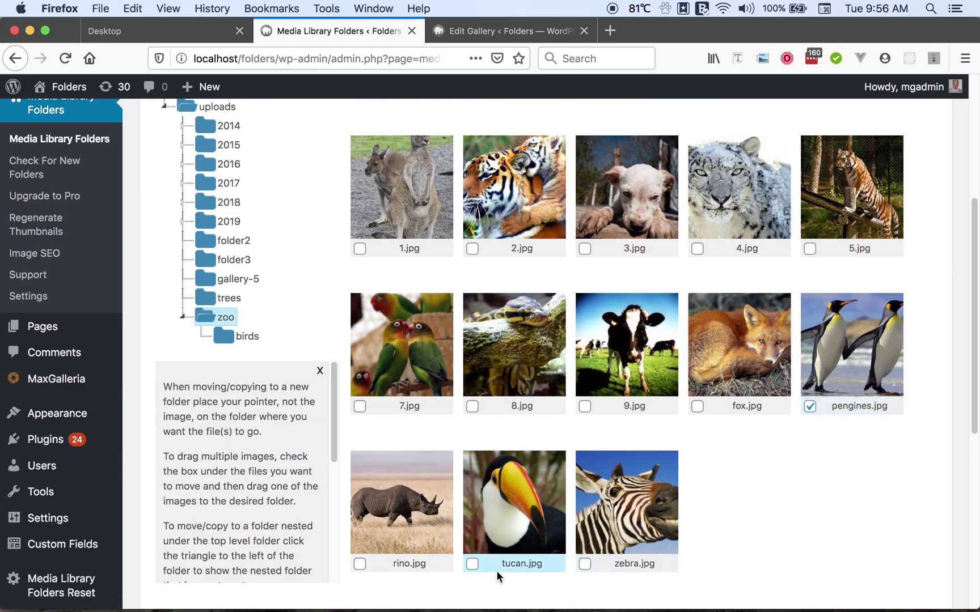
left_click(473, 565)
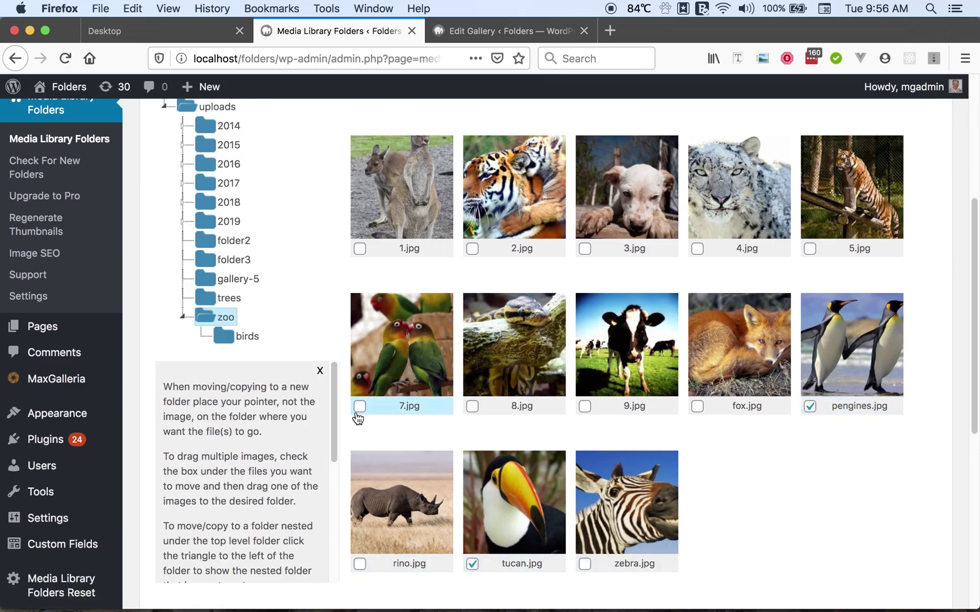
left_click(359, 407)
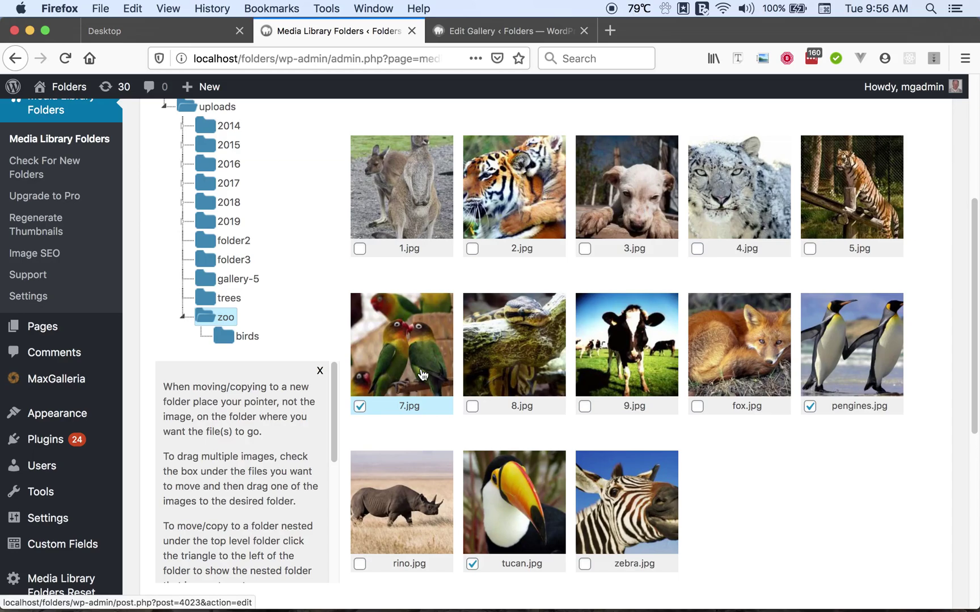
left_click_drag(423, 374, 250, 342)
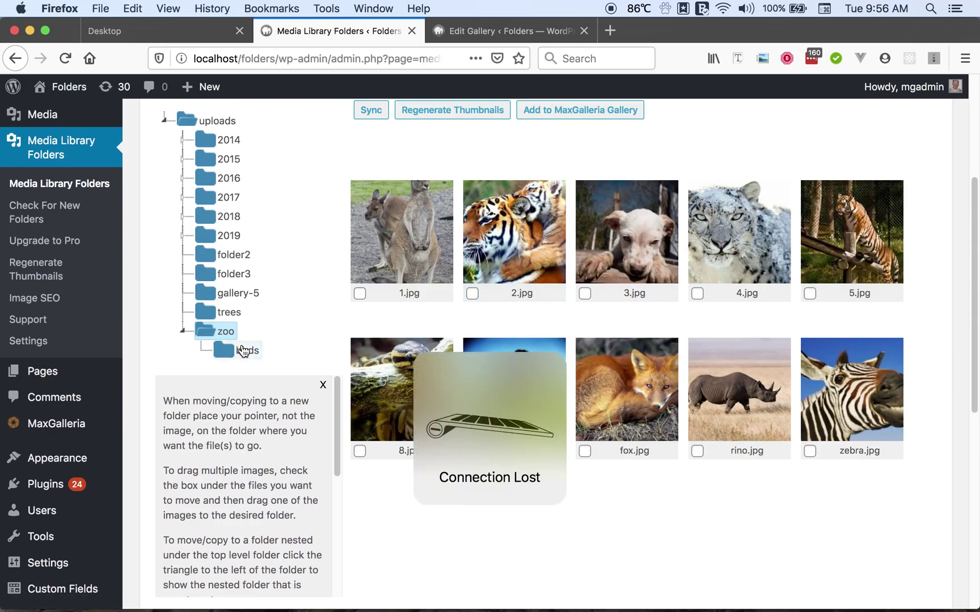
left_click(244, 351)
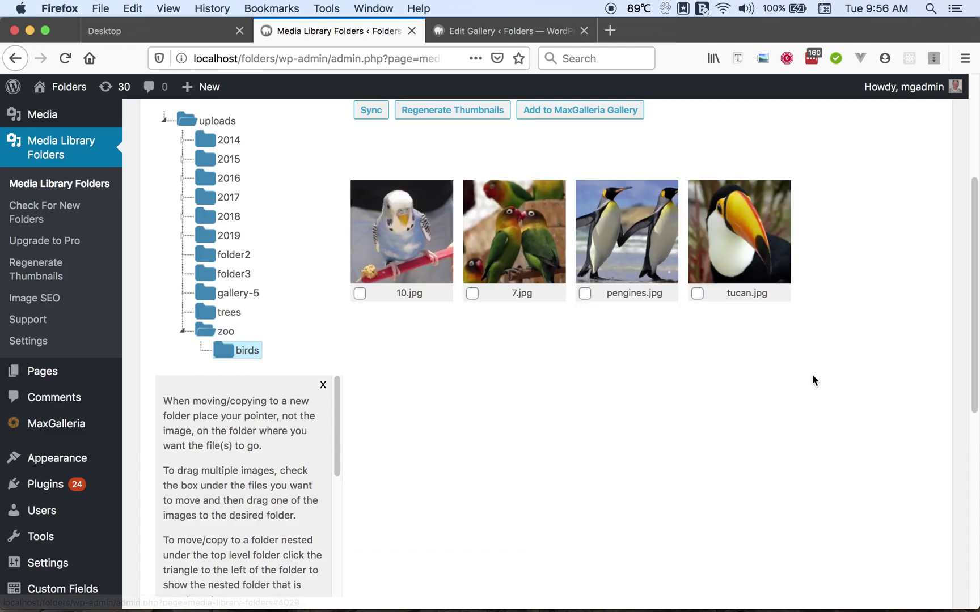
scroll(975, 279, "up", 3)
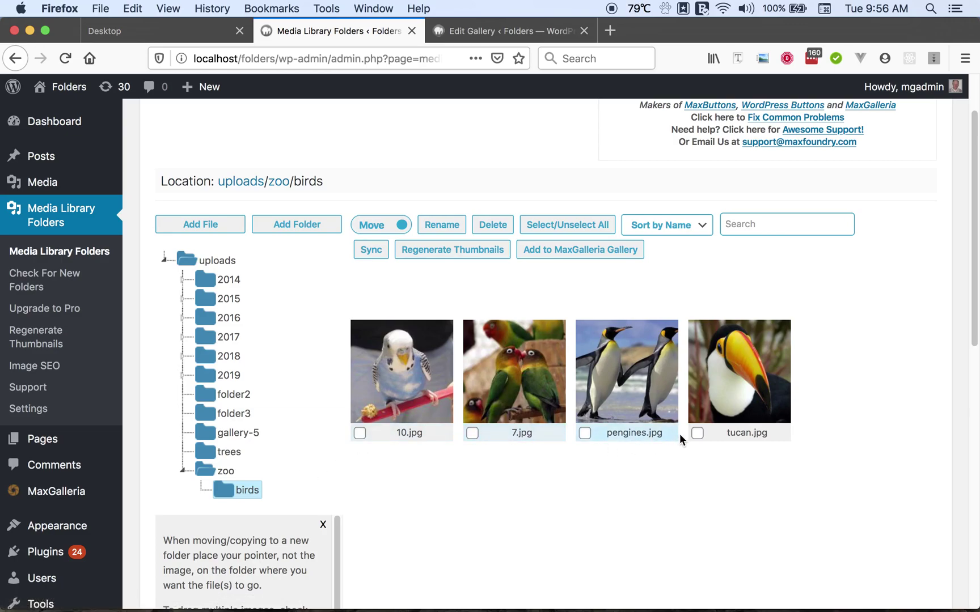
Rename tucan.jpg in the birds folder to 'My-Tucan'
left_click(697, 434)
left_click(424, 225)
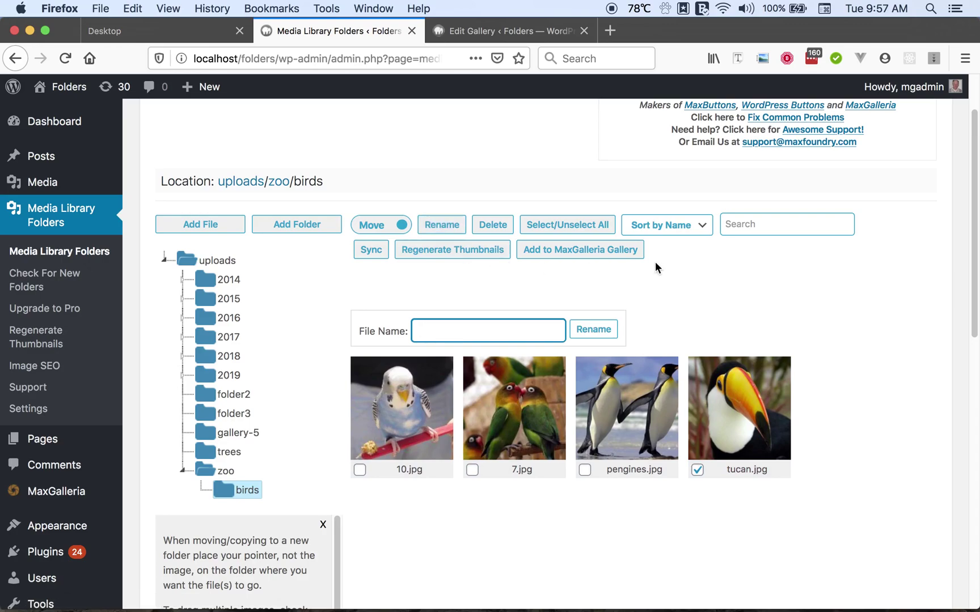
type("My-Tucan")
left_click(587, 337)
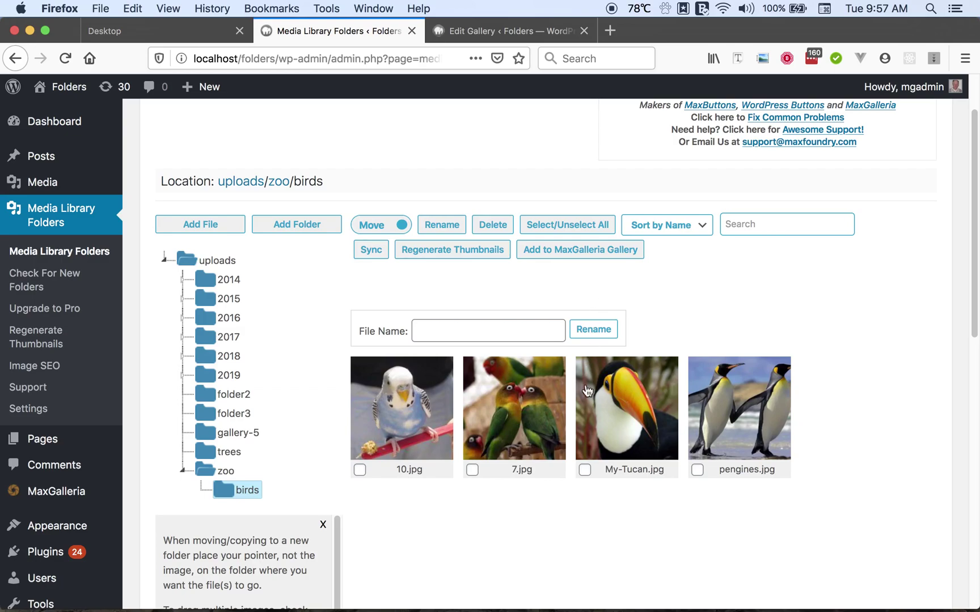
Delete pengines.jpg from the birds folder and confirm the deletion
left_click(698, 470)
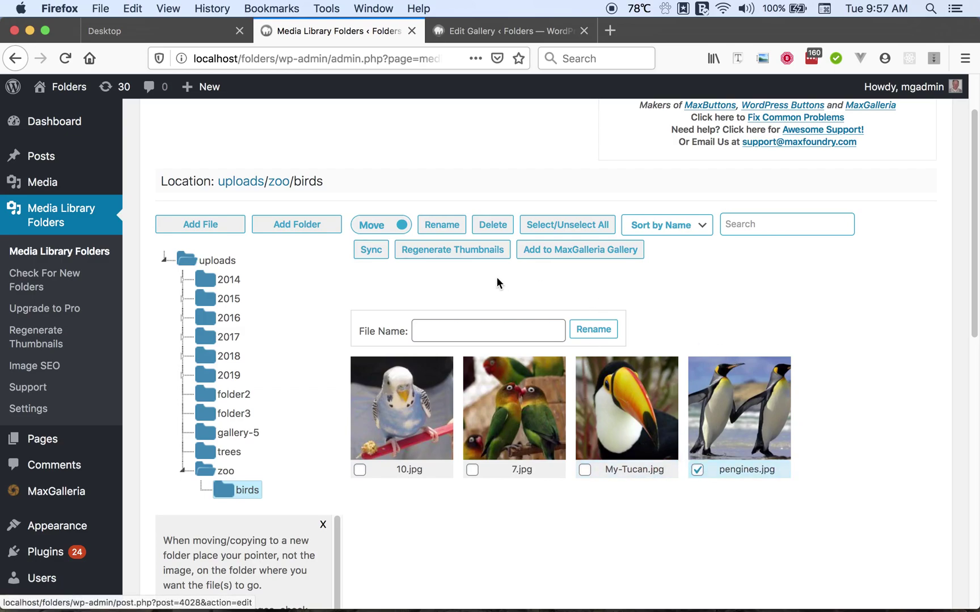
left_click(493, 226)
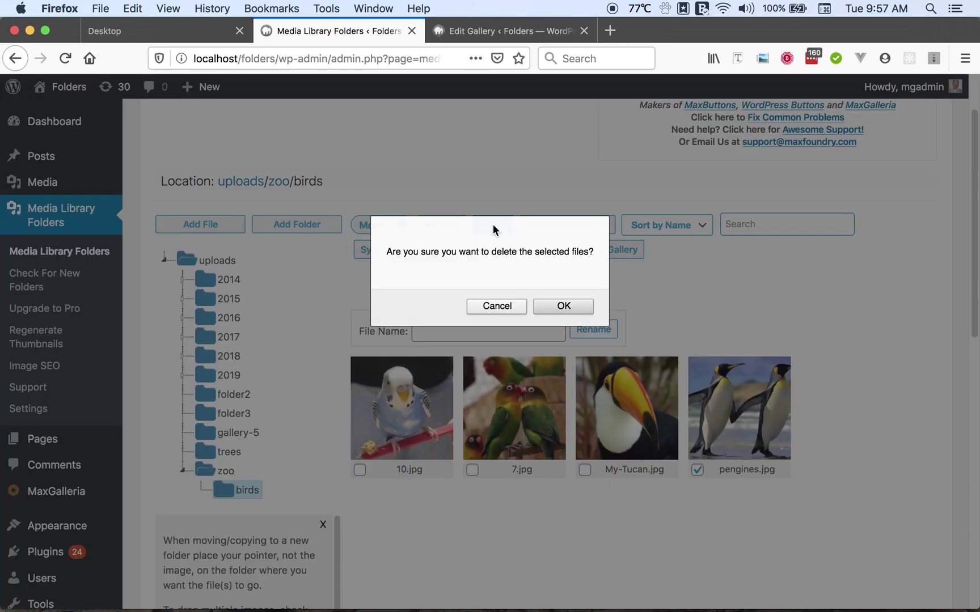
left_click(571, 306)
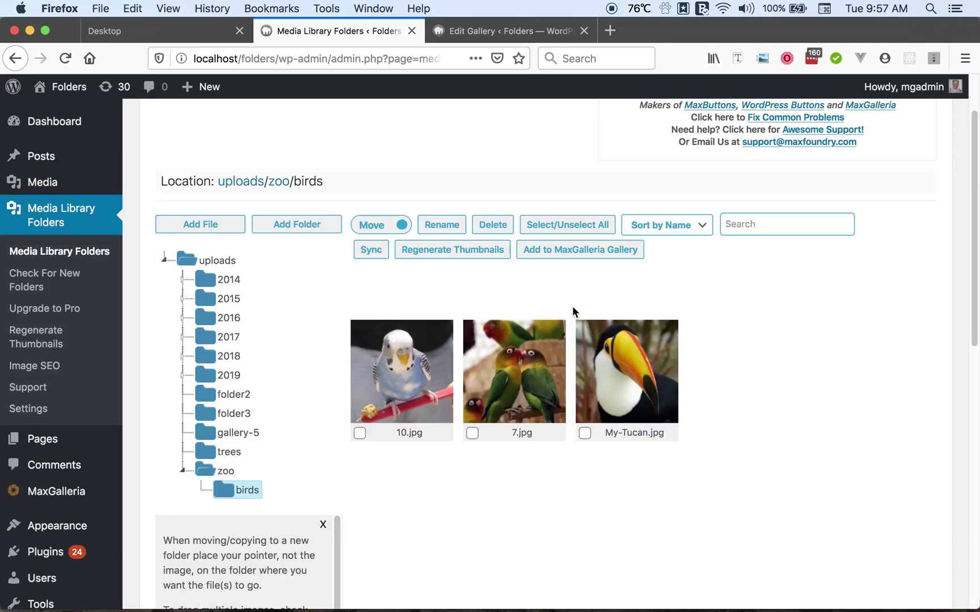
Reopen zoo, try Select/Unselect All and a 1.jpg–5.jpg shift-range, leaving nothing selected
left_click(225, 473)
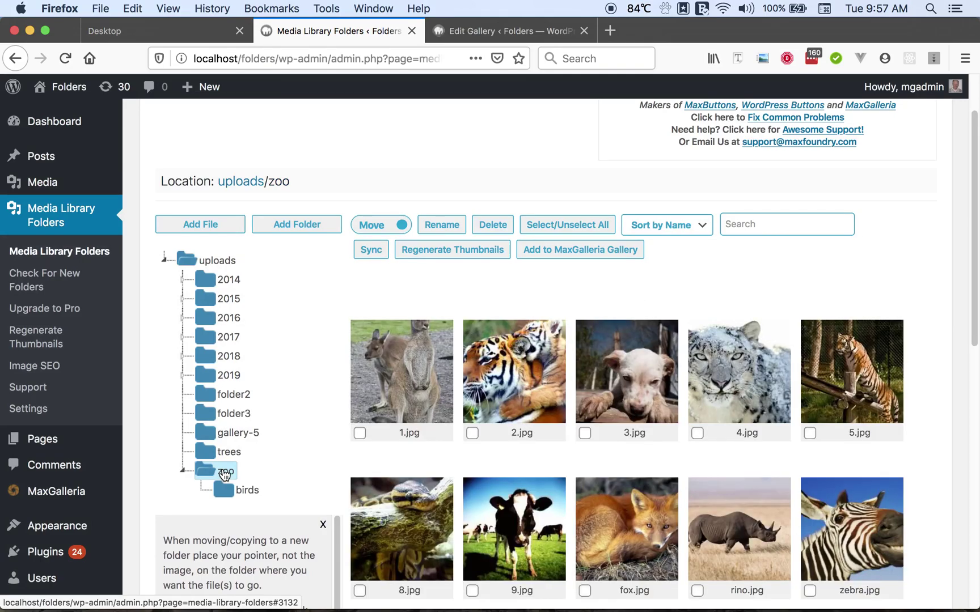
left_click(566, 225)
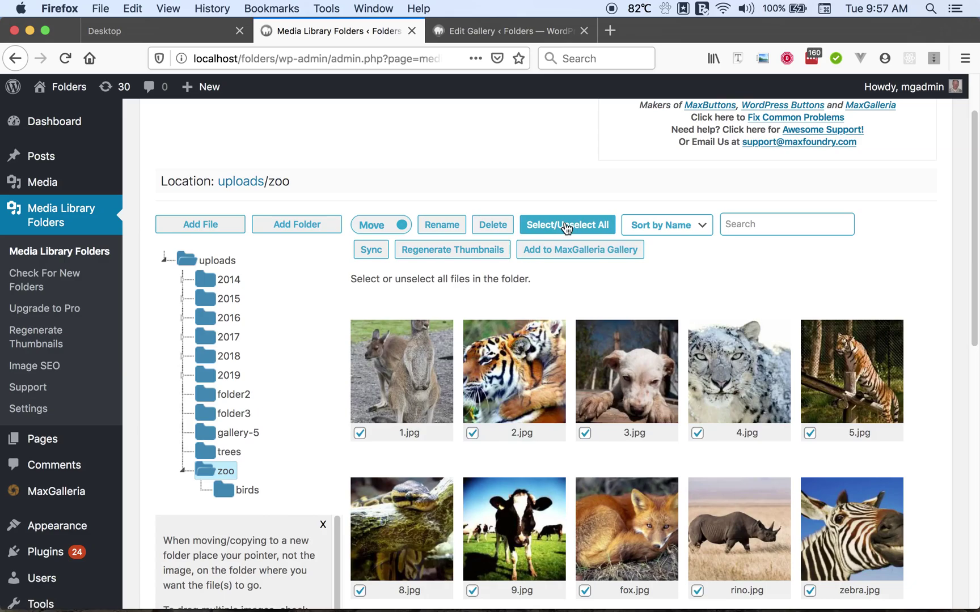
left_click(566, 225)
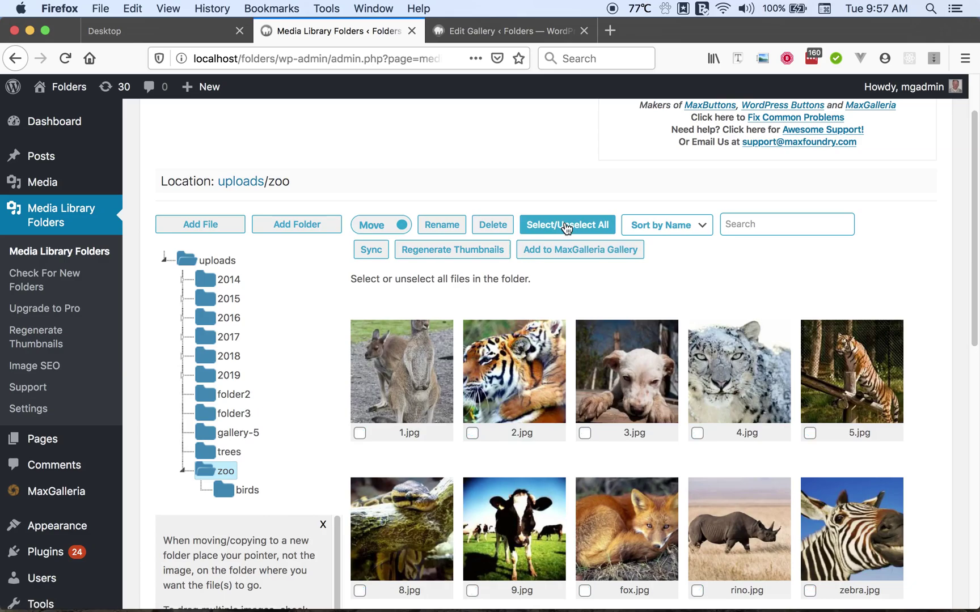
left_click(360, 433)
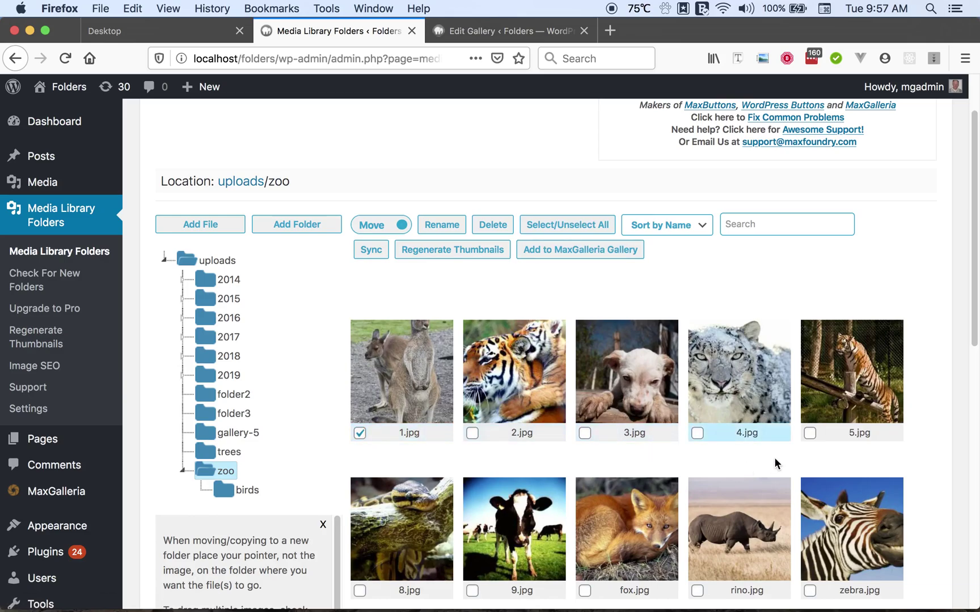
left_click(811, 434, "shift")
left_click(563, 227)
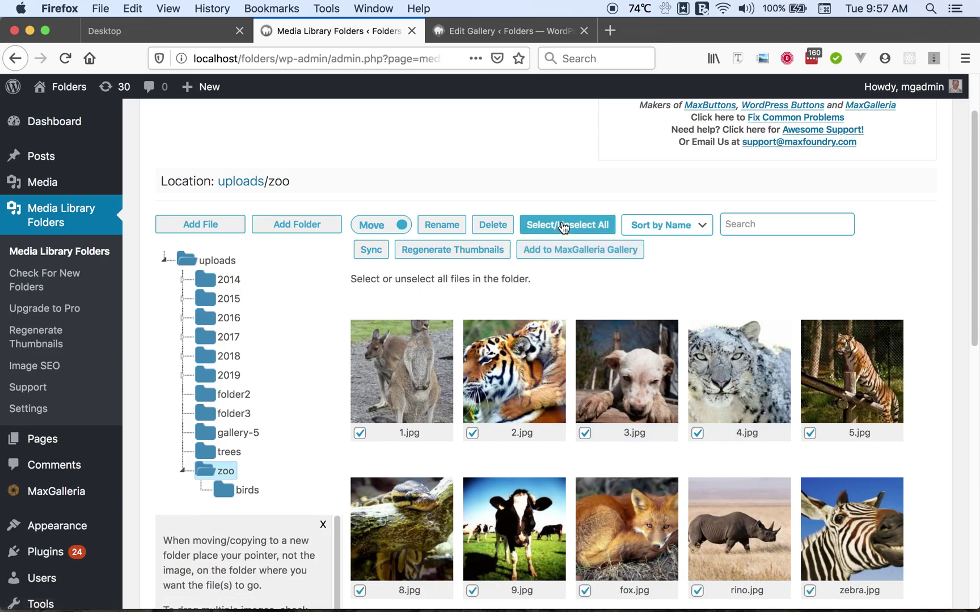
left_click(563, 228)
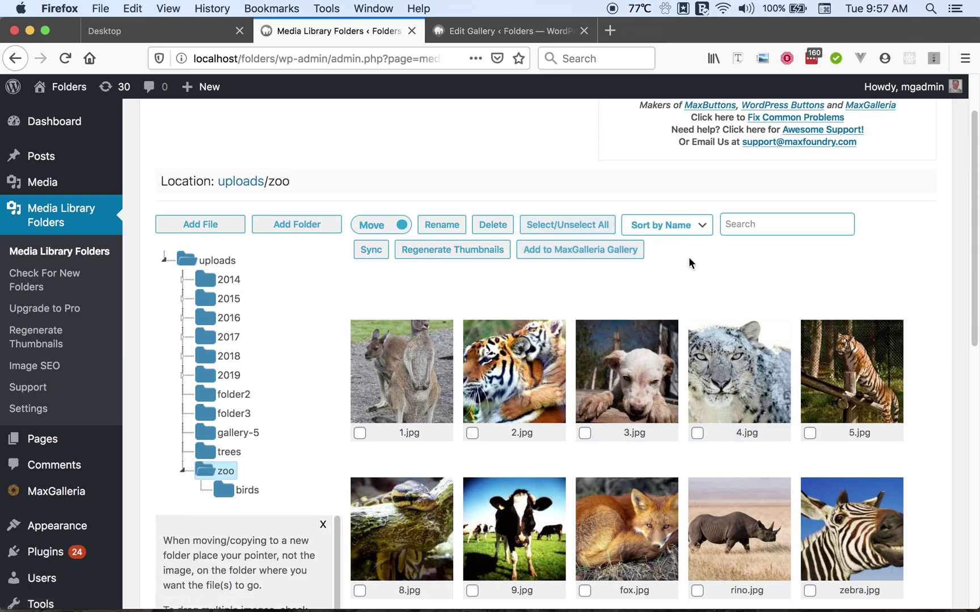
Change the zoo folder's sort order from Sort by Name to Sort by Date
left_click(705, 227)
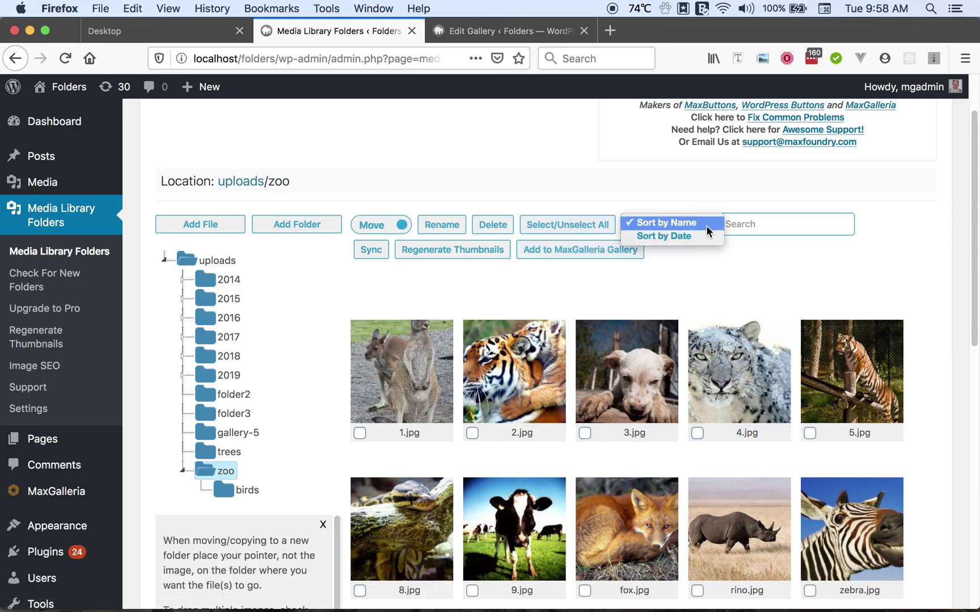
left_click(695, 234)
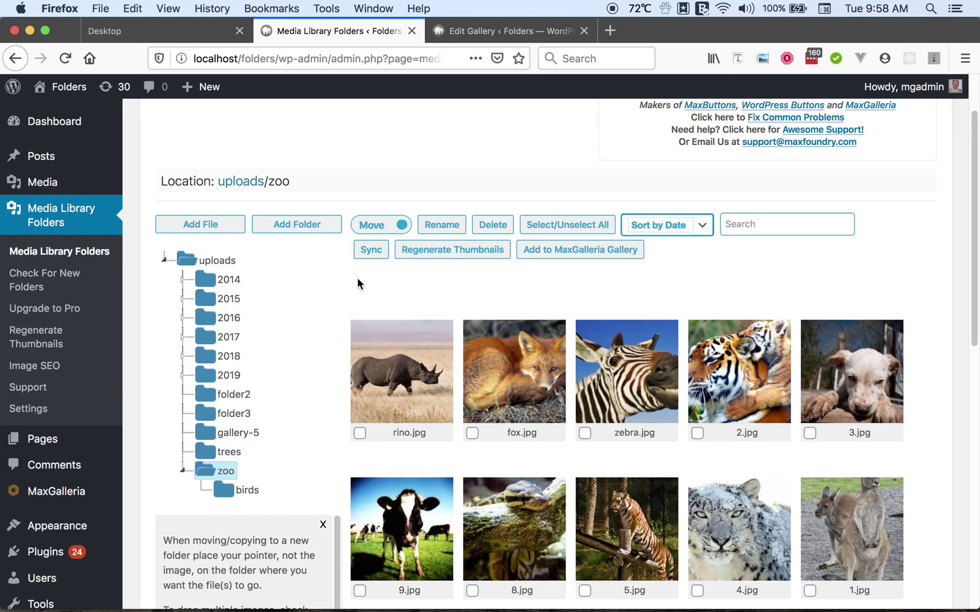
Sync the zoo folder to pick up dear.jpg and horse.jpg, check fox.jpg, then go to Gallery 7's editor
left_click(371, 253)
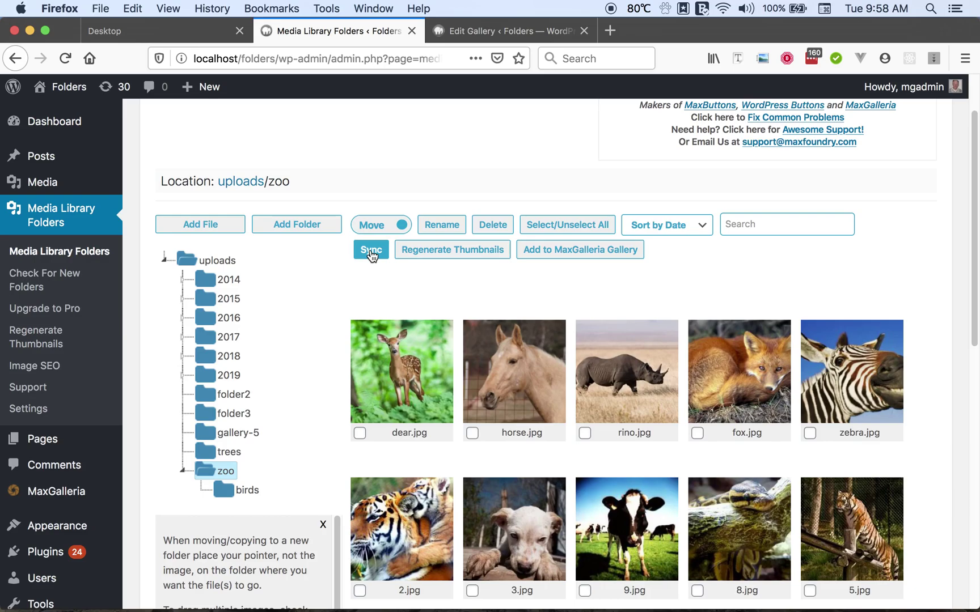
left_click(371, 251)
left_click(699, 434)
left_click(491, 31)
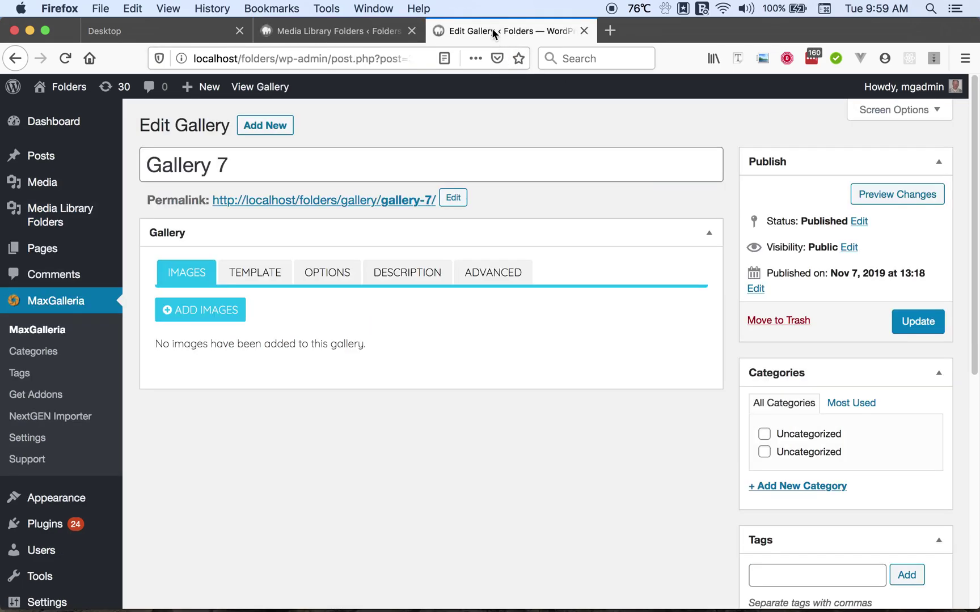
Add all seven trees-folder images (IMG_1049–IMG_1056.jpg) to MaxGalleria Gallery 7
left_click(374, 32)
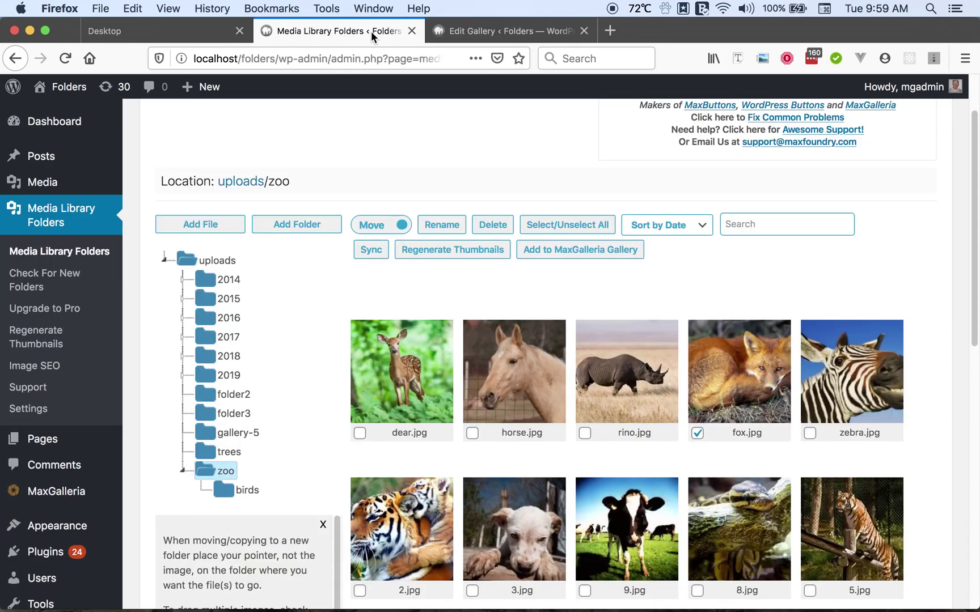
left_click(233, 452)
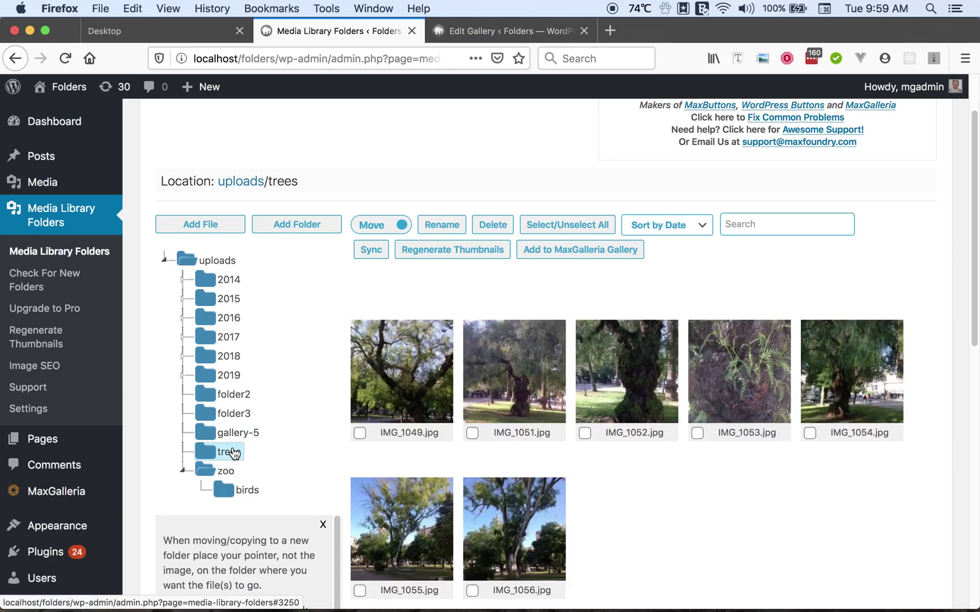
left_click(549, 227)
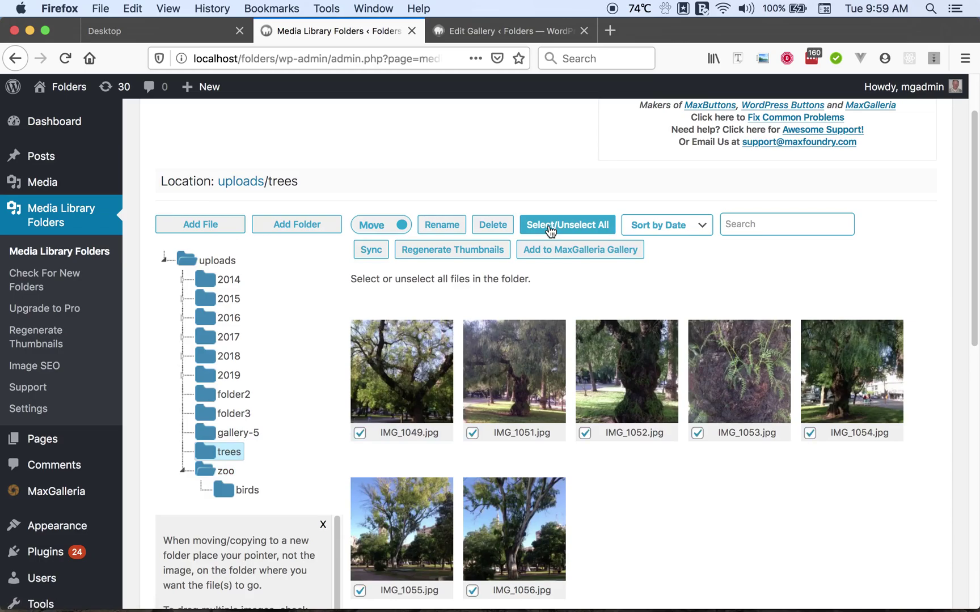
left_click(597, 255)
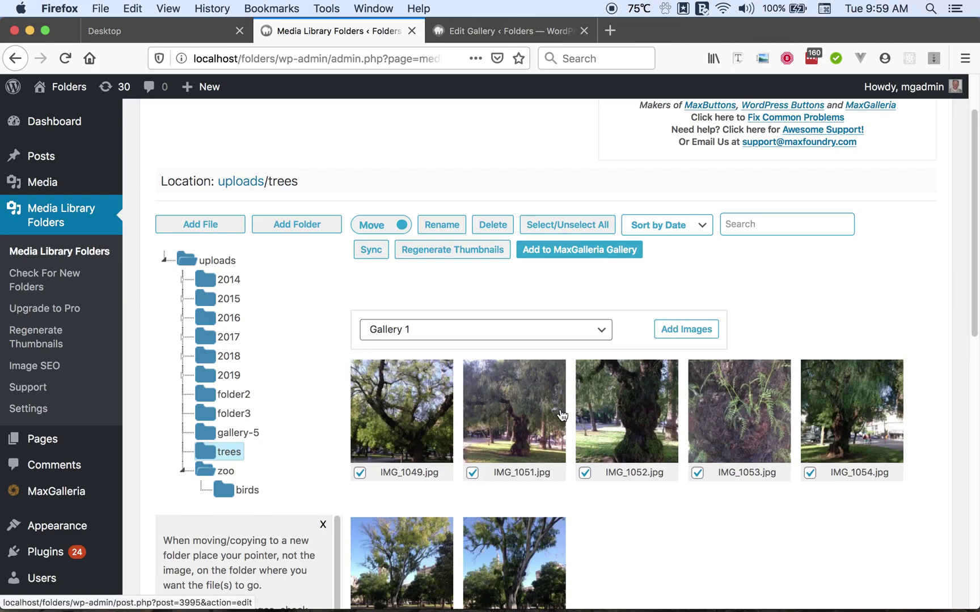
left_click(602, 330)
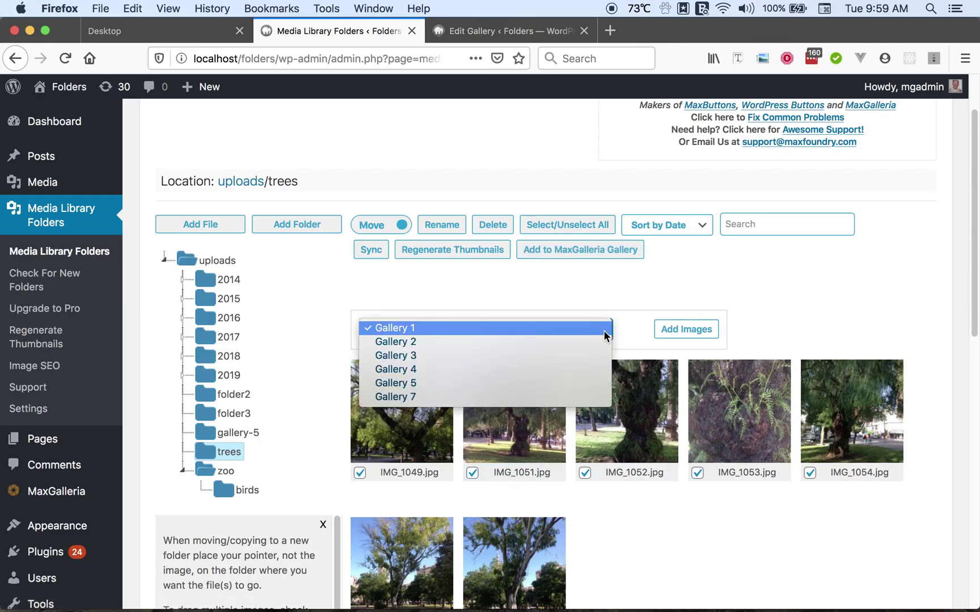
left_click(563, 397)
left_click(674, 336)
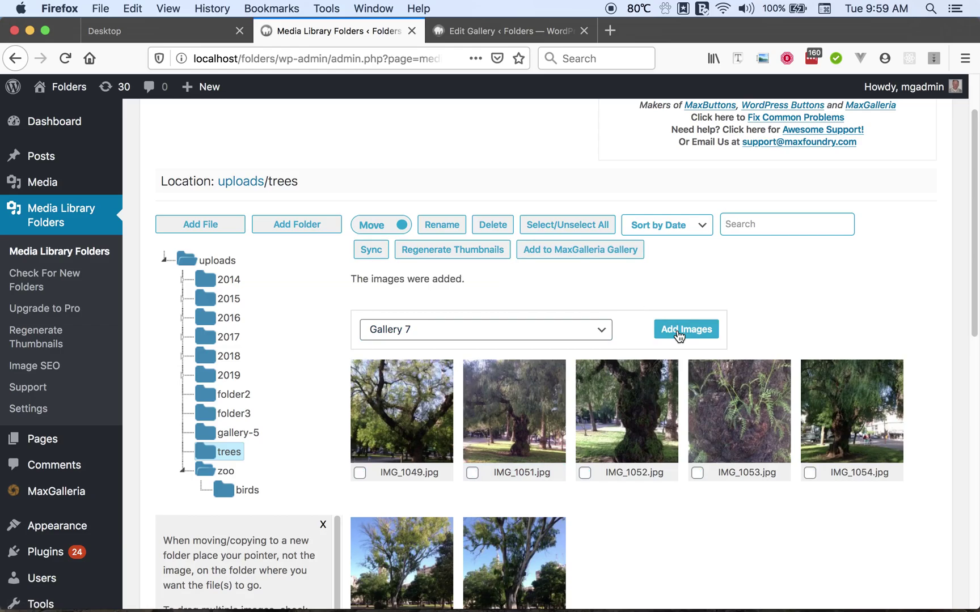
Reload the Gallery 7 editor and scroll through it to confirm the tree images appear
left_click(475, 31)
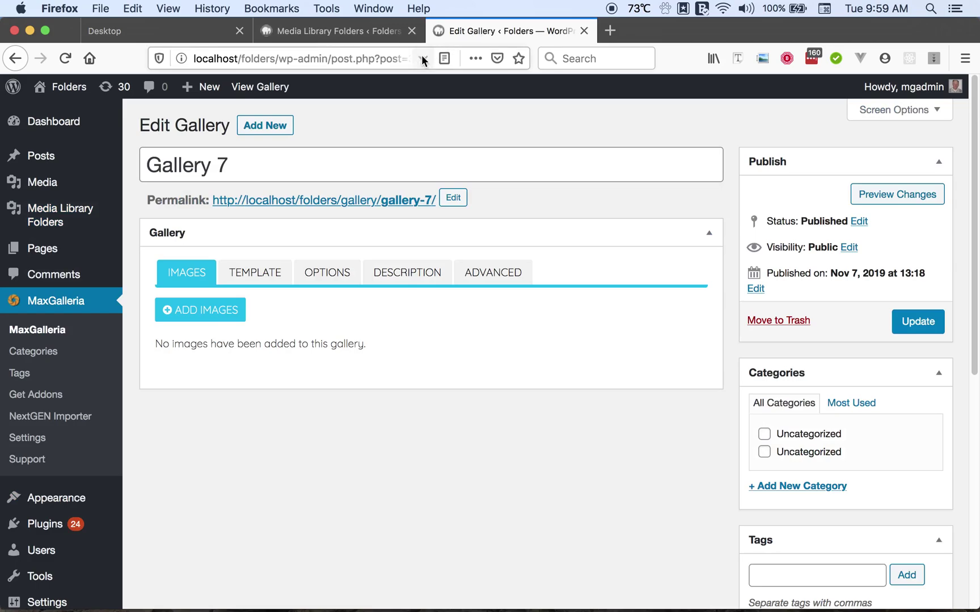
left_click(378, 52)
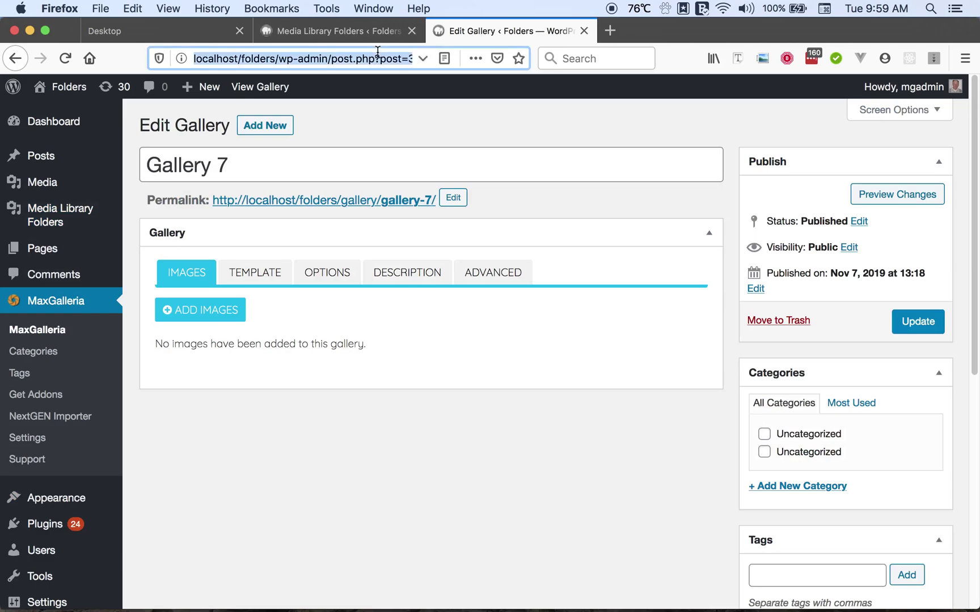
key("Right")
key("Return")
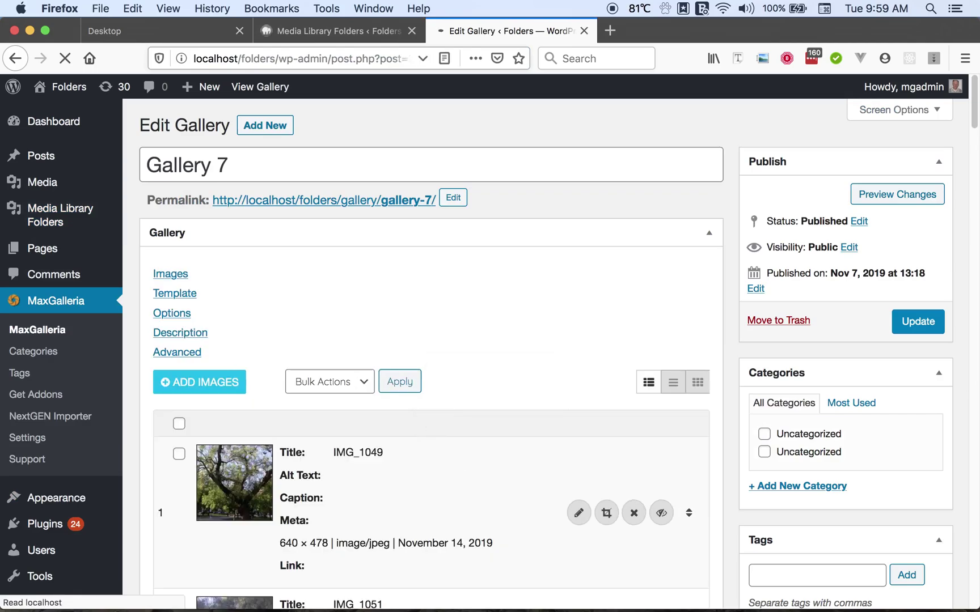
scroll(974, 145, "down", 1)
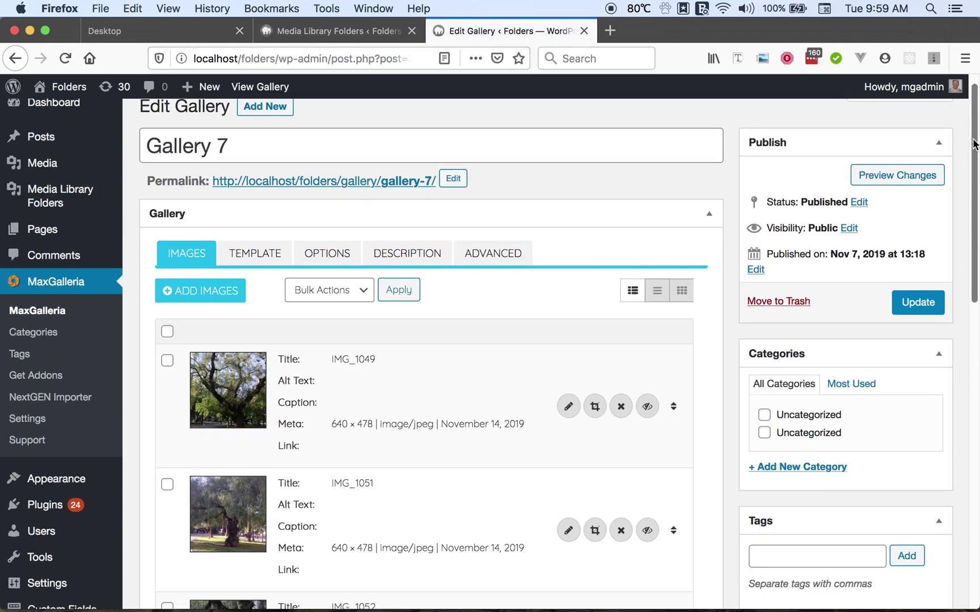
mouse_move(974, 144)
left_mouse_down()
mouse_move(972, 361)
mouse_move(974, 153)
left_mouse_up()
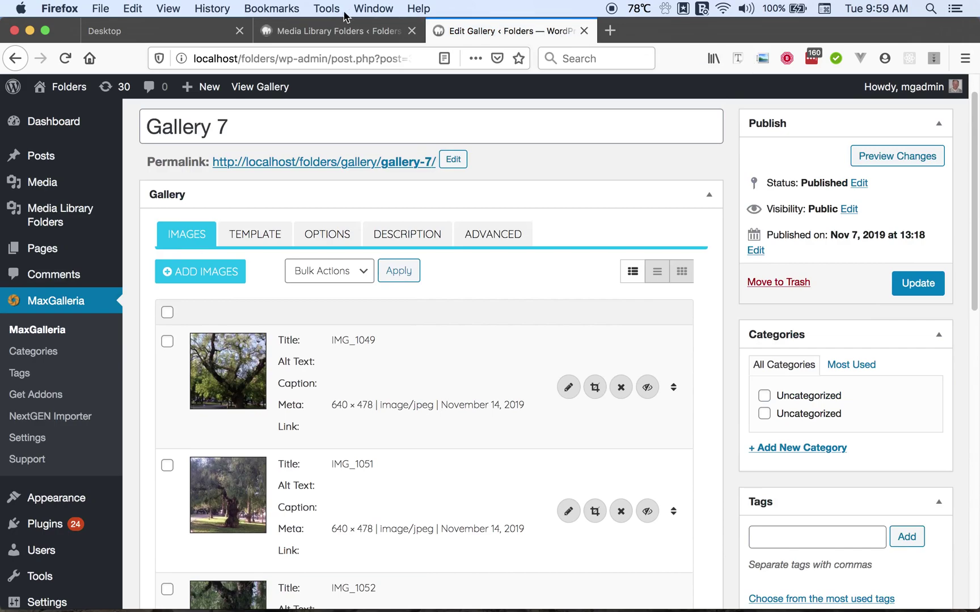
left_click(332, 30)
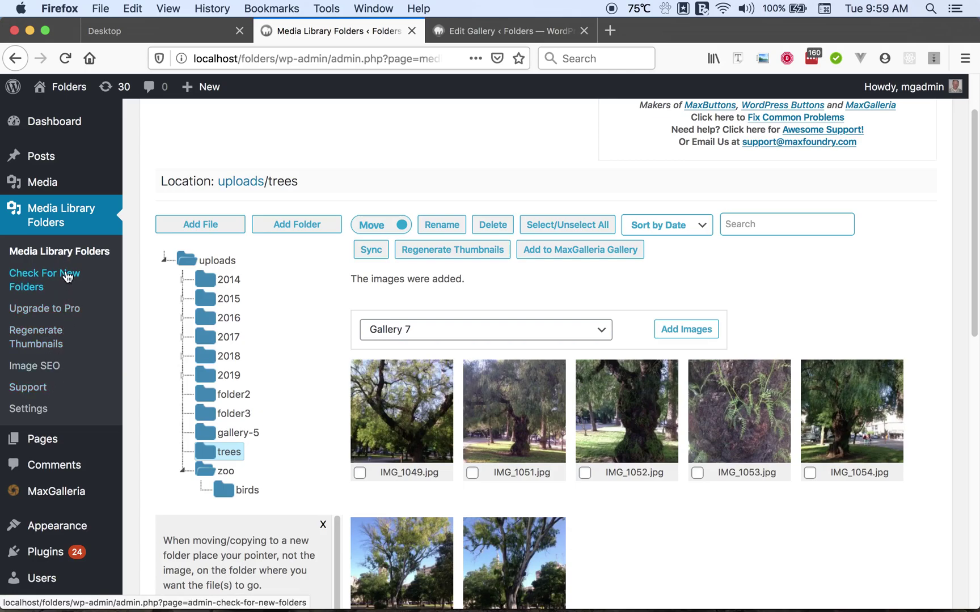
Look at the Regenerate Thumbnails page, then return to the folders view at the uploads root
left_click(54, 341)
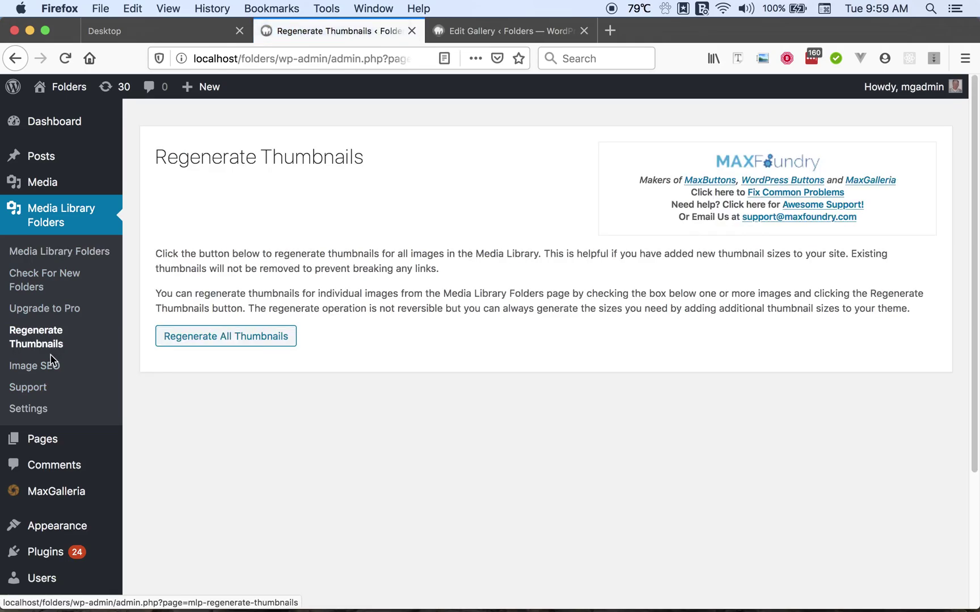
left_click(62, 256)
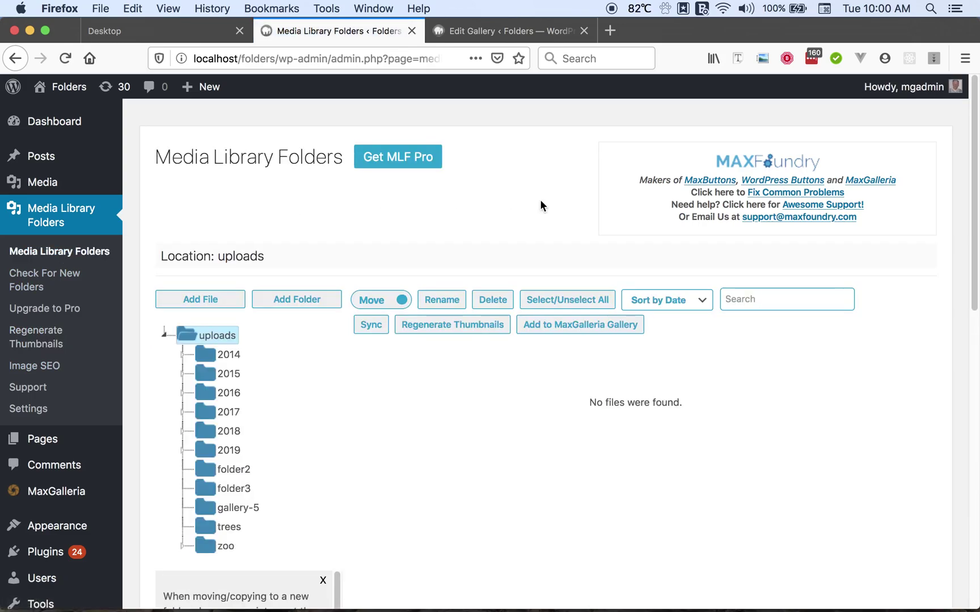
Open the zoo folder, view horse.jpg's Edit Media page, and come back to the zoo images
left_click(227, 548)
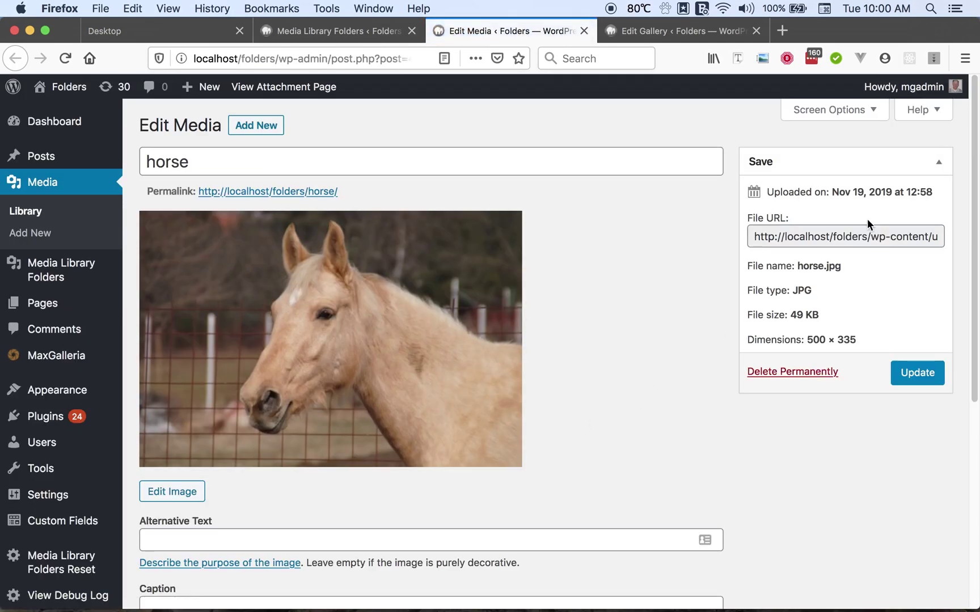
scroll(901, 253, "down", 3)
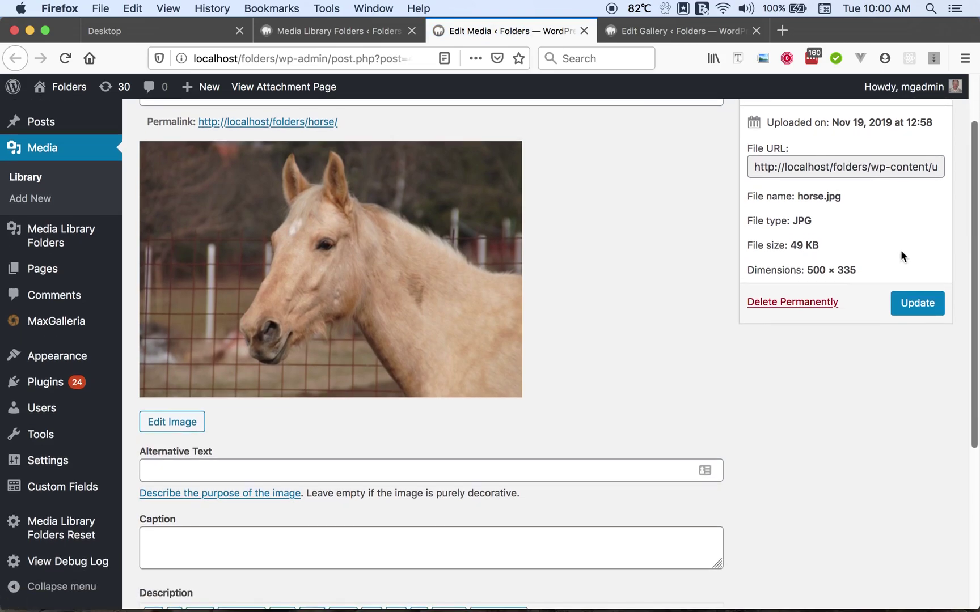
scroll(340, 170, "up", 2)
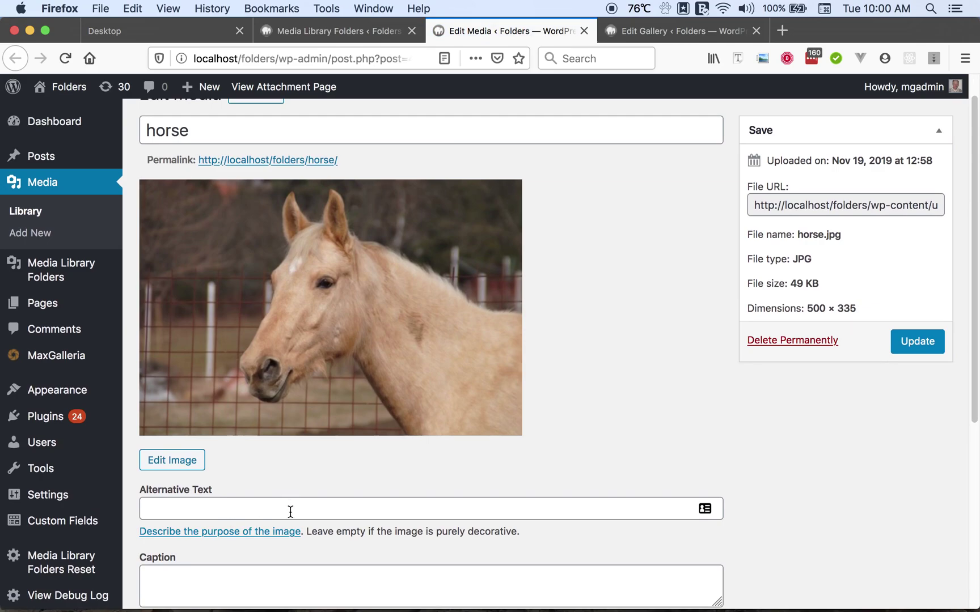
left_click(357, 28)
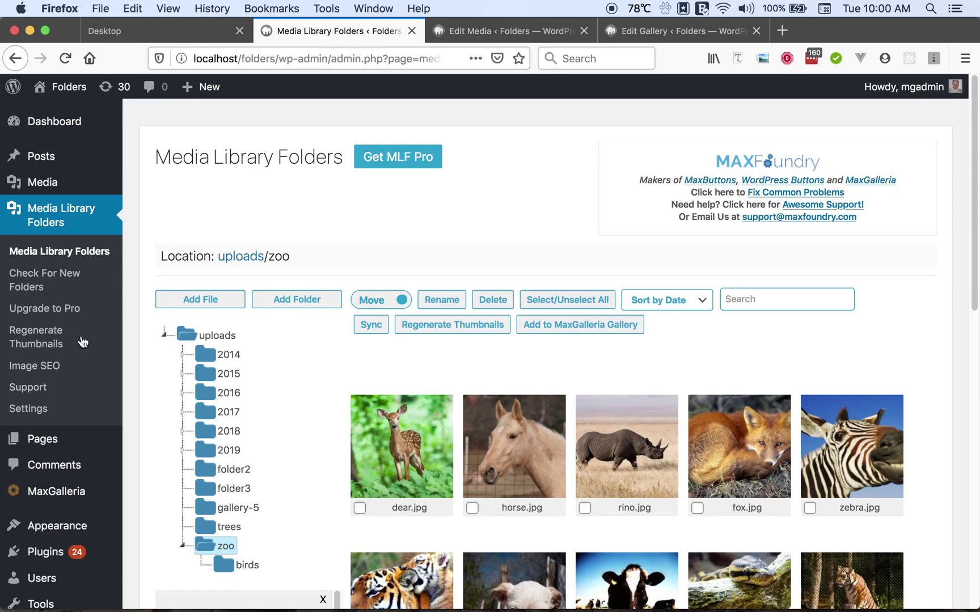
Enable Image SEO with ALT '%foldername - %filename' and Title '%foldername picture', then save
left_click(43, 369)
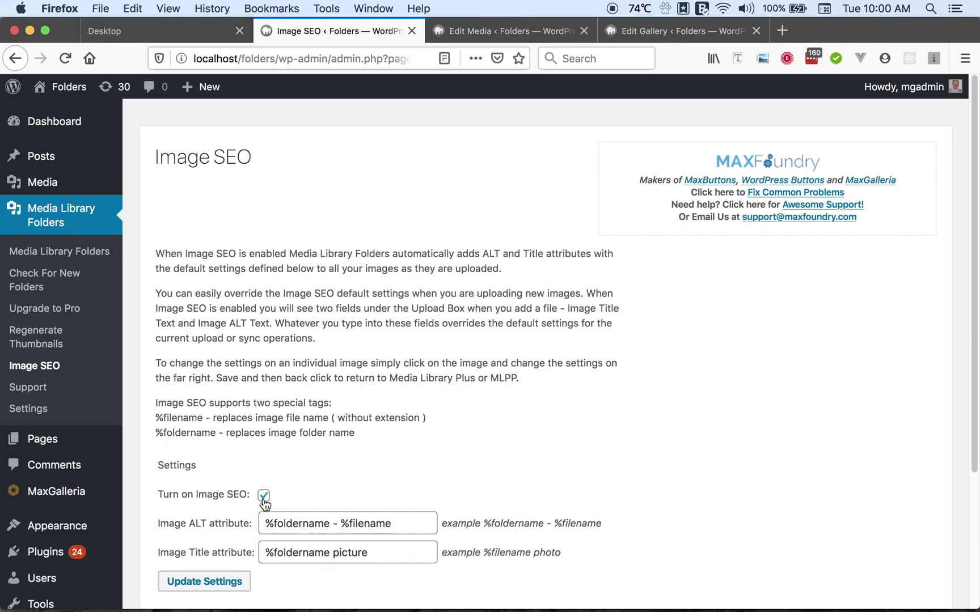
left_click(223, 584)
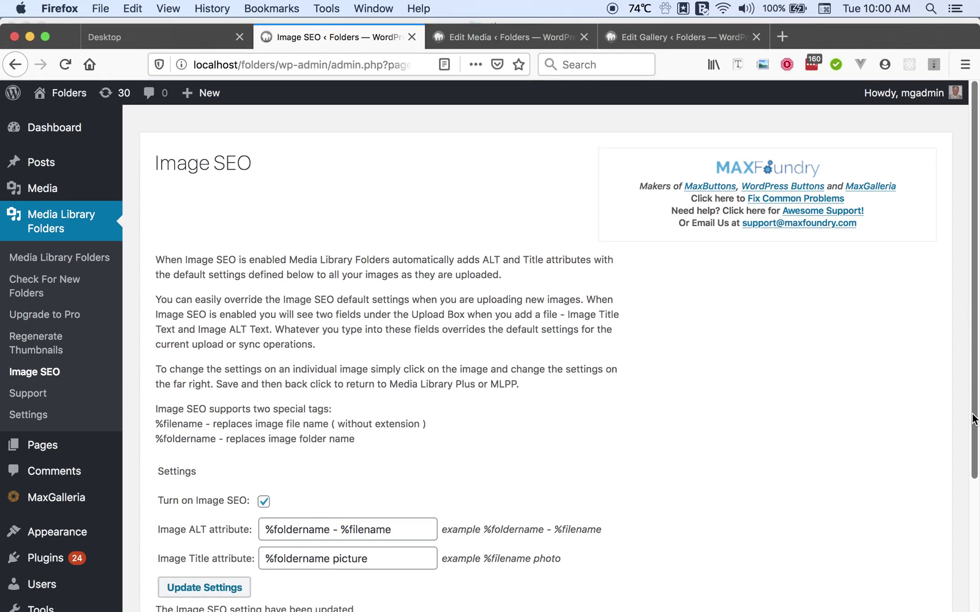
scroll(885, 452, "down", 2)
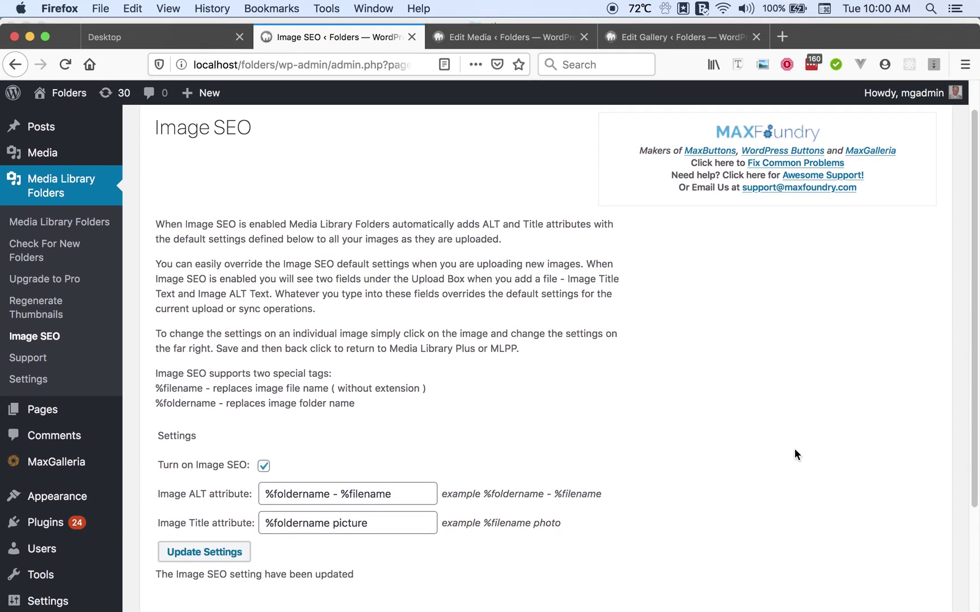
Bring up the Add File upload area at uploads root and check the prefilled Image Title Text
left_click(90, 227)
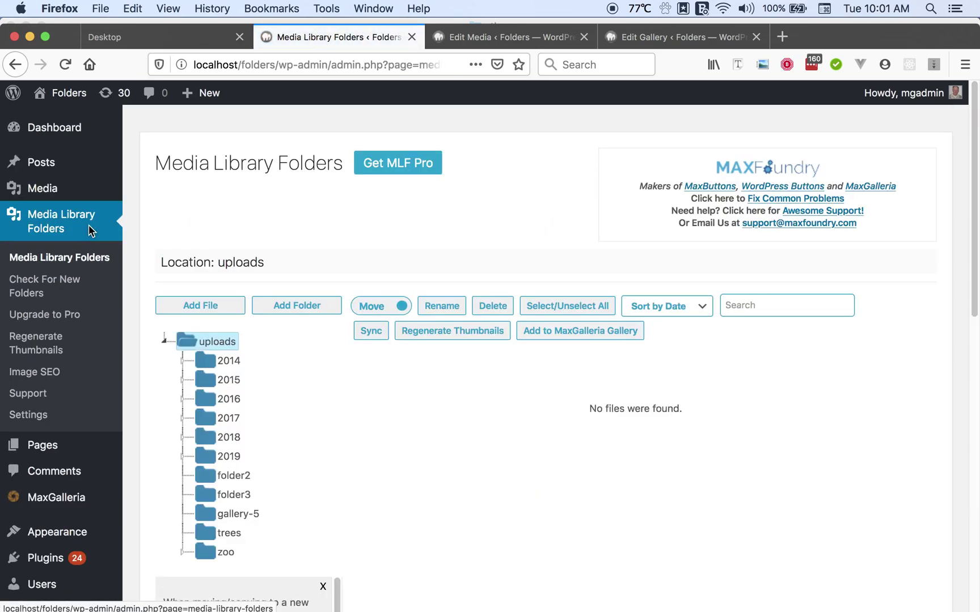
left_click(187, 312)
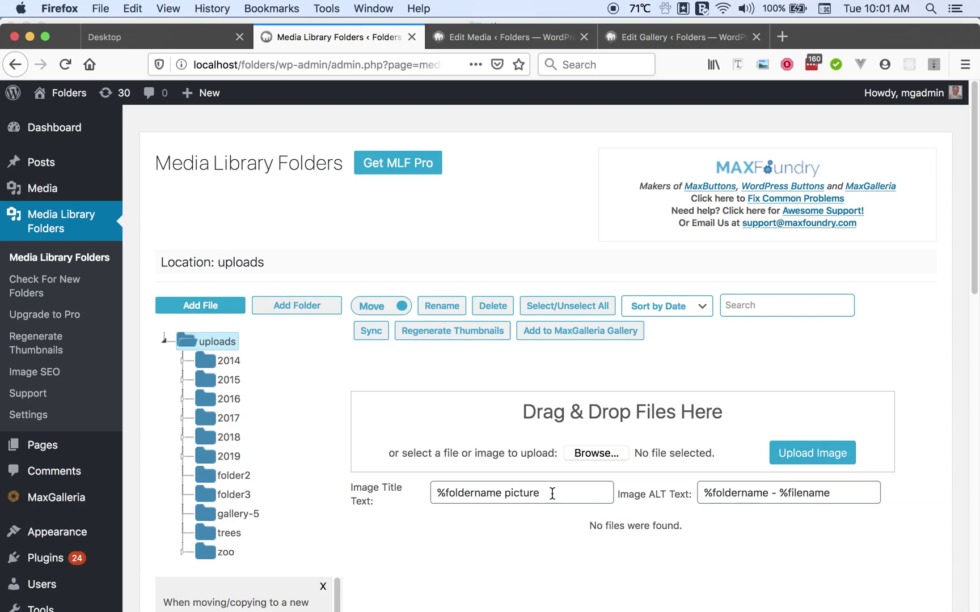
left_click(552, 494)
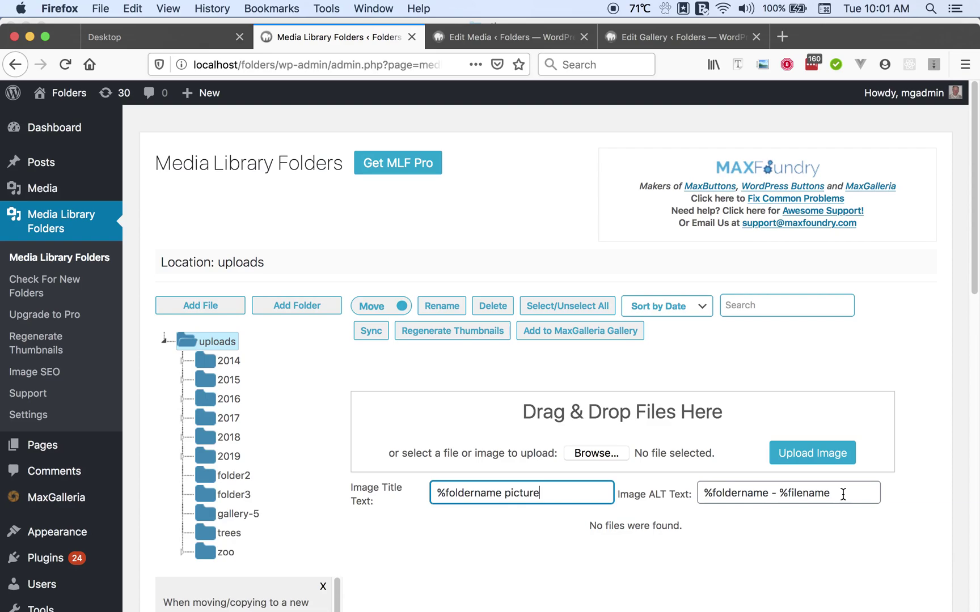
Browse the Support page's Troubleshooting Articles and System Information, ending on Troubleshooting Tips
left_click(39, 400)
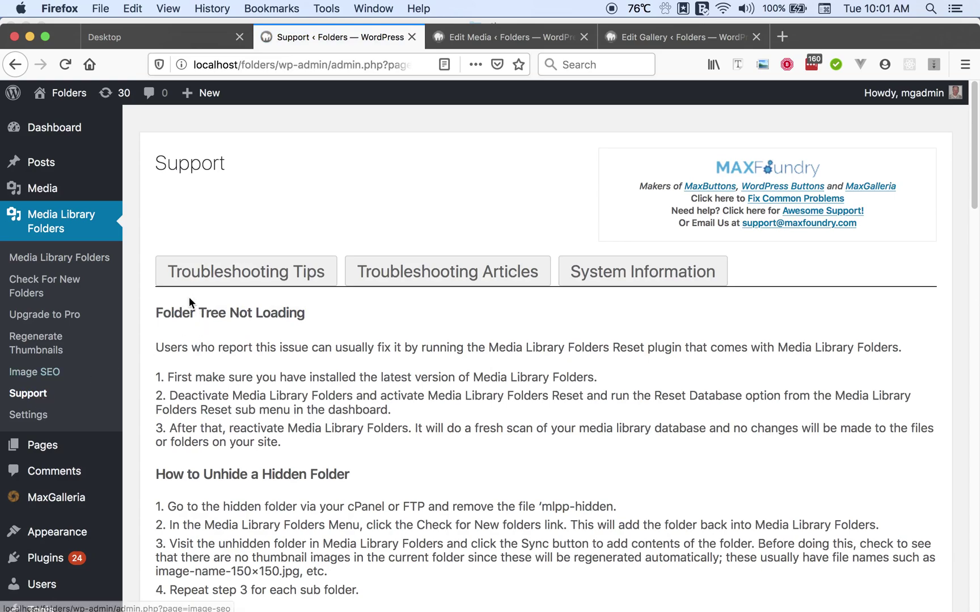
left_click(402, 278)
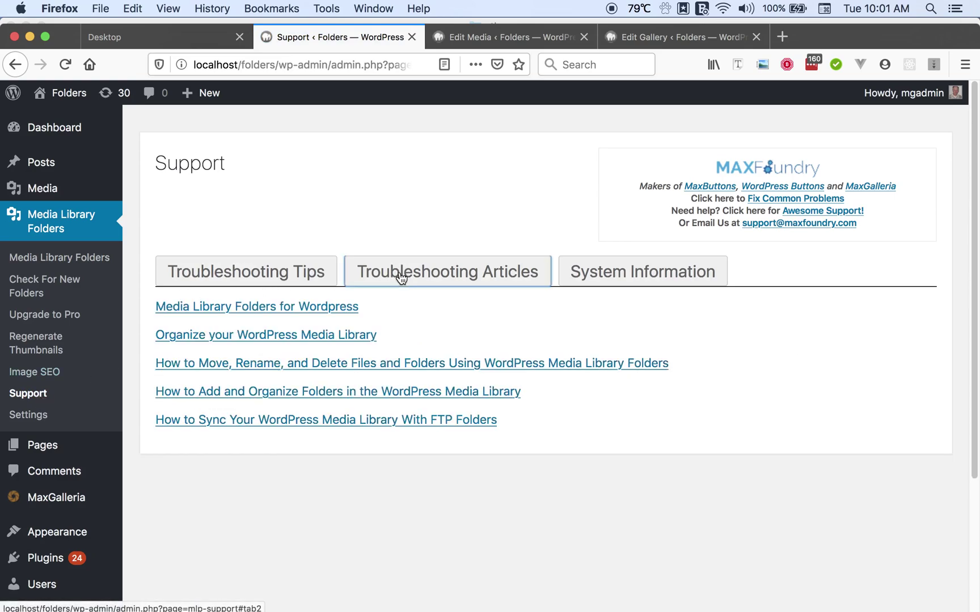
left_click(639, 277)
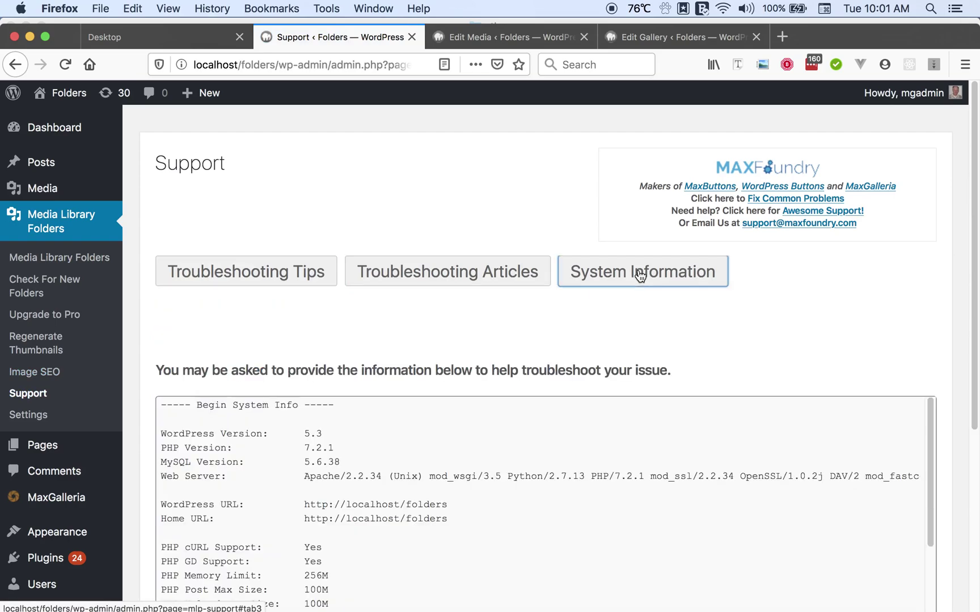
left_click(255, 278)
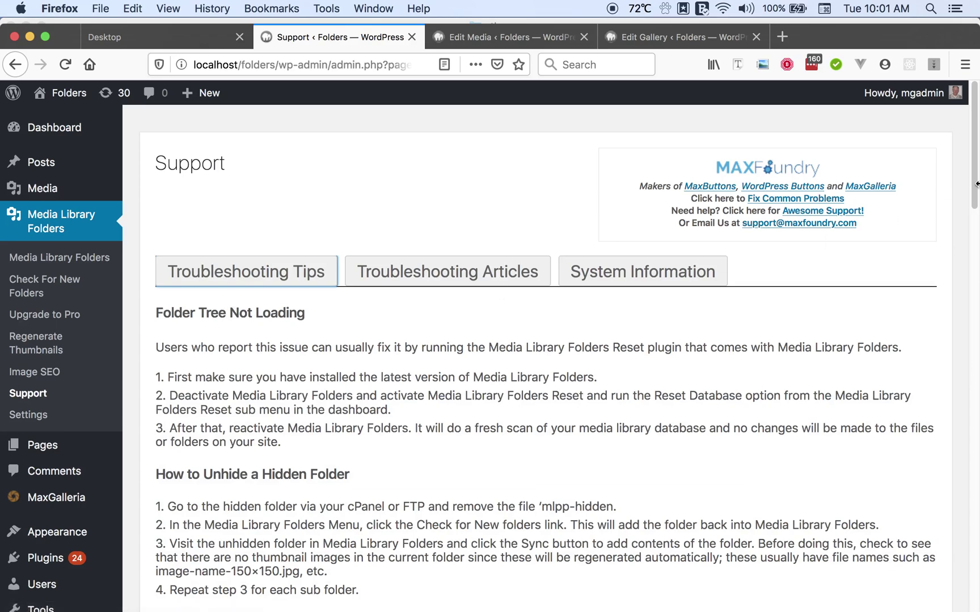
Turn on 'Disable floating file tree' in Settings and check the tree on the main folders page
left_click(25, 417)
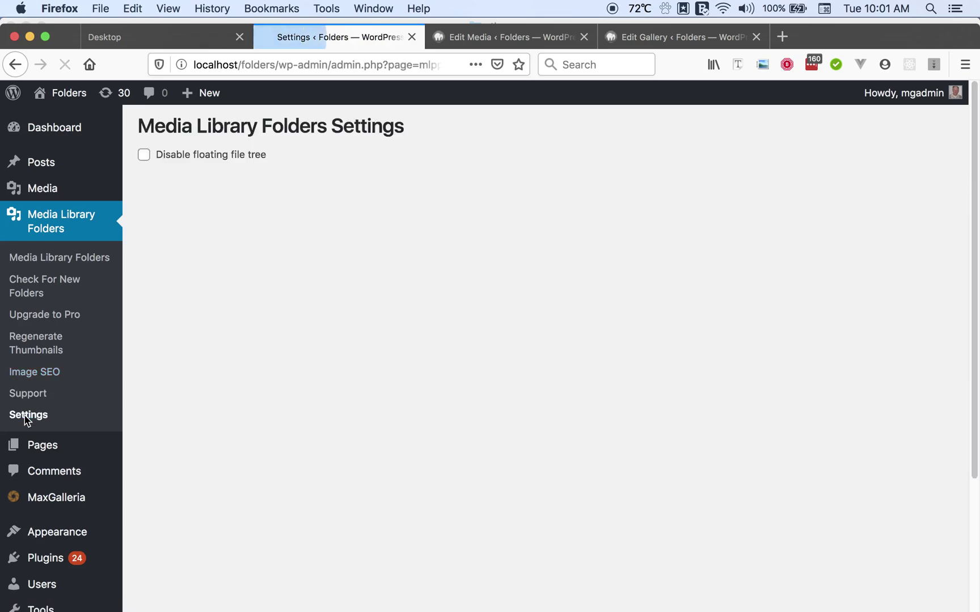
left_click(51, 260)
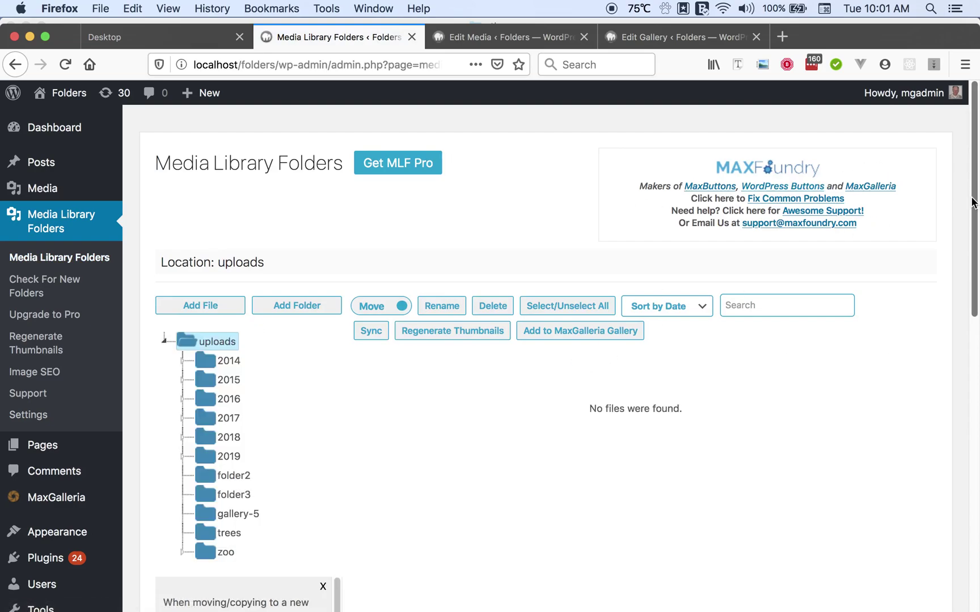
left_click_drag(974, 204, 976, 164)
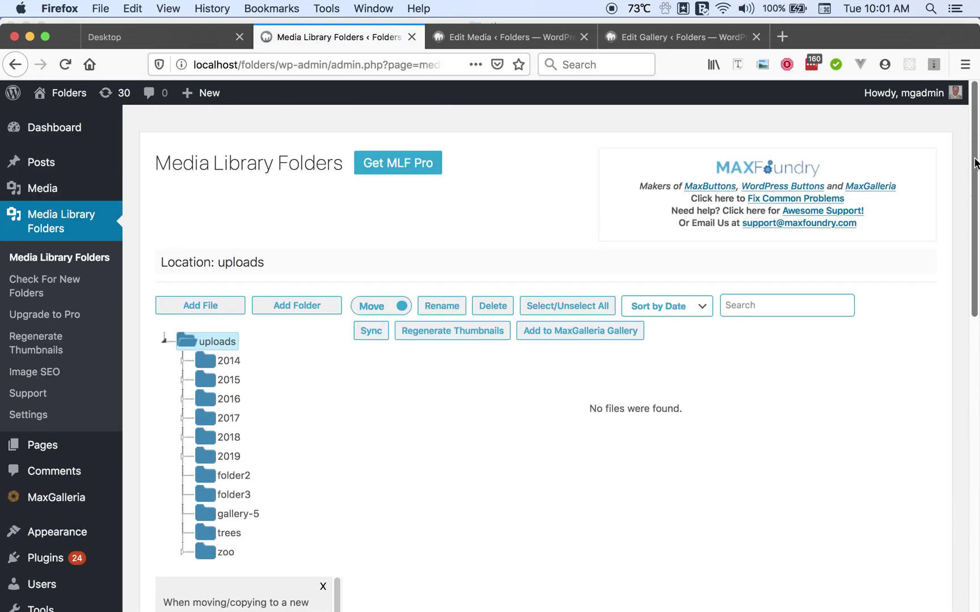
left_click(32, 417)
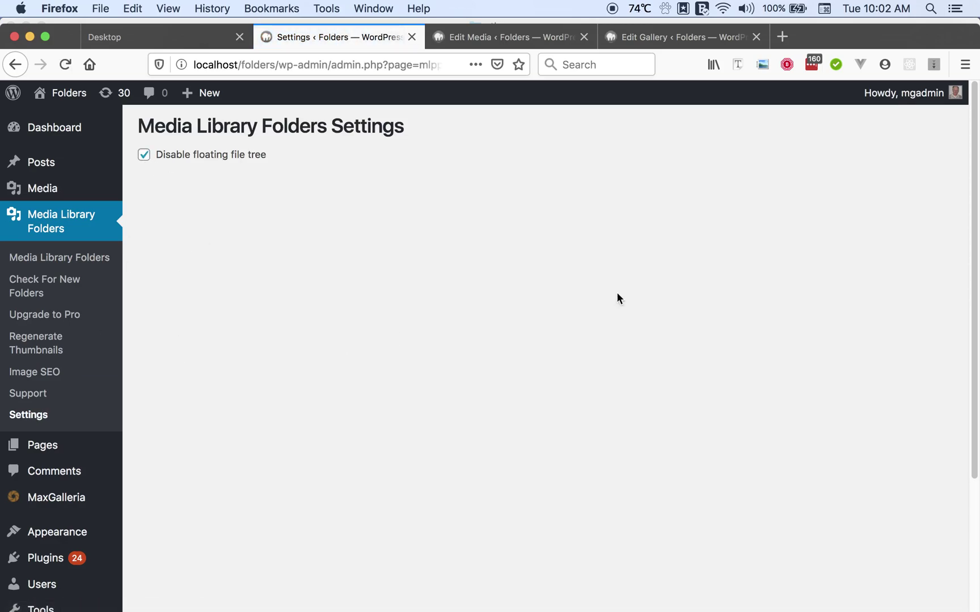
left_click(79, 258)
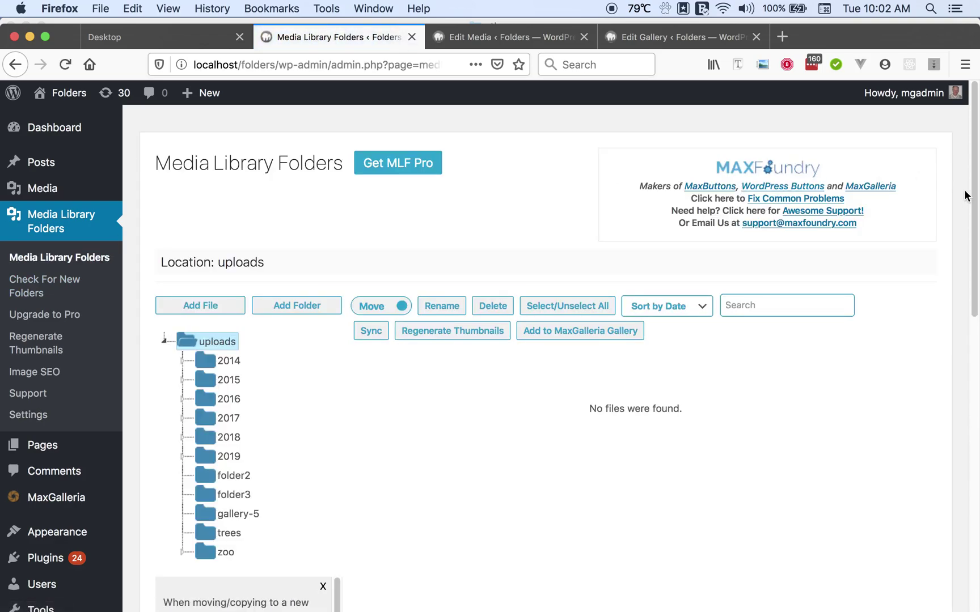
mouse_move(975, 200)
left_mouse_down()
mouse_move(971, 464)
mouse_move(971, 196)
left_mouse_up()
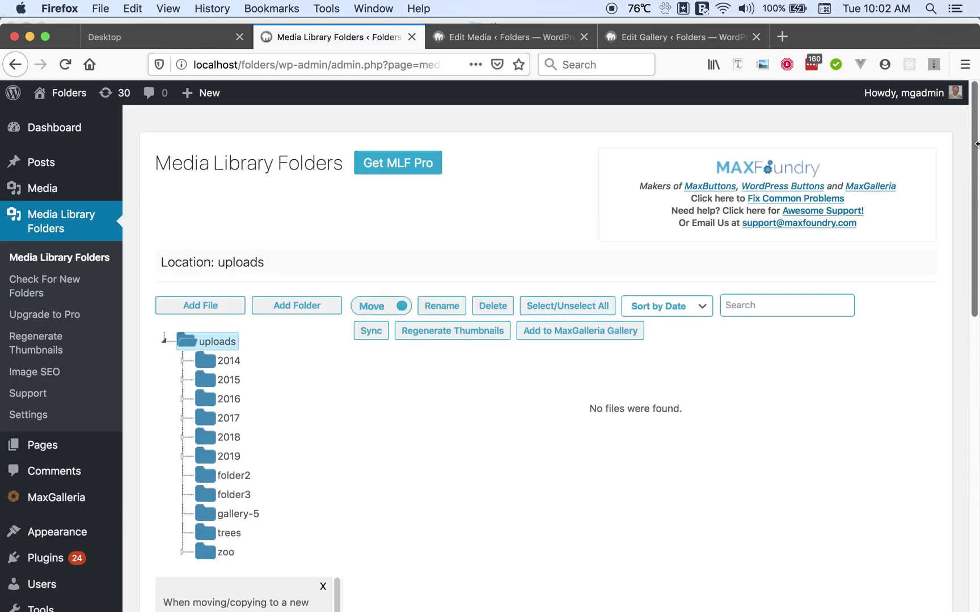